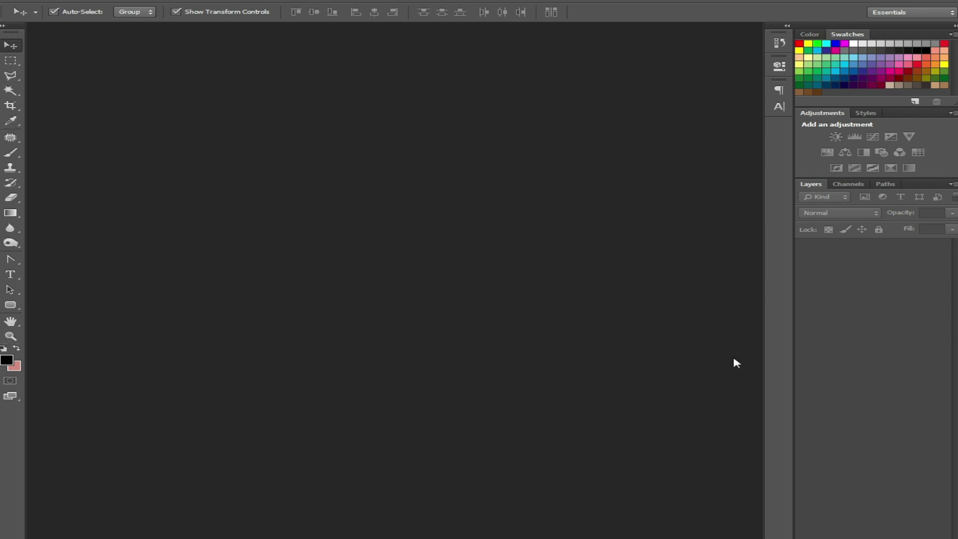
Step: Show the Channels and Color panels, then bring up the File menu
click(849, 185)
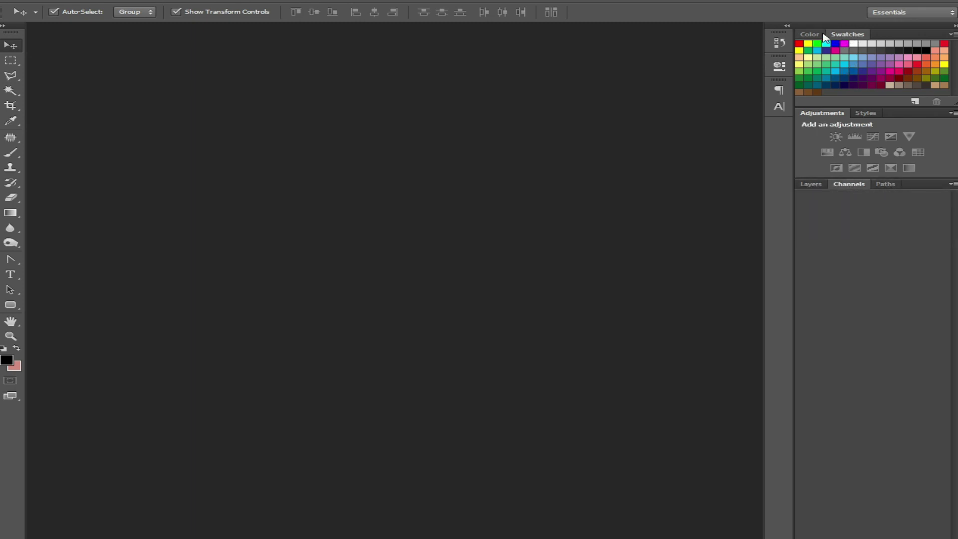
click(811, 34)
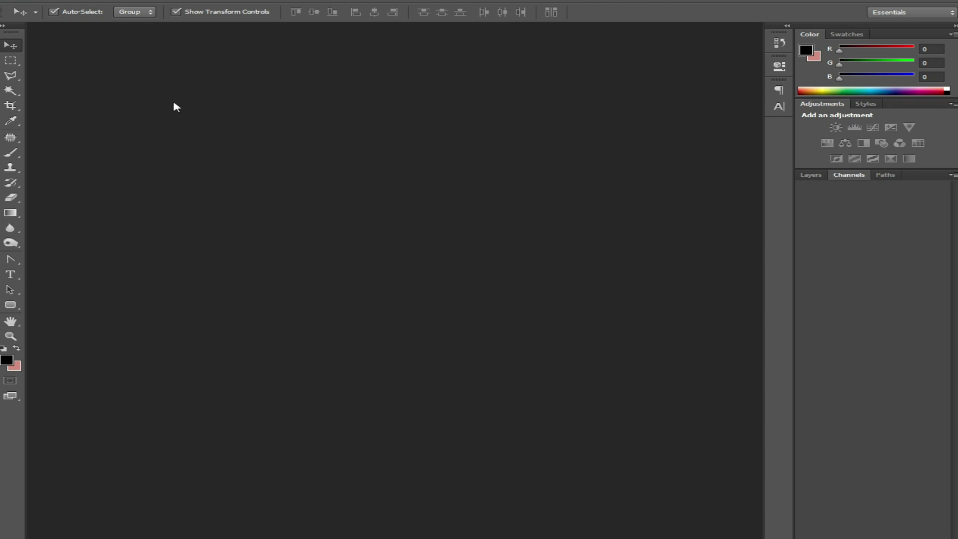
click(42, 1)
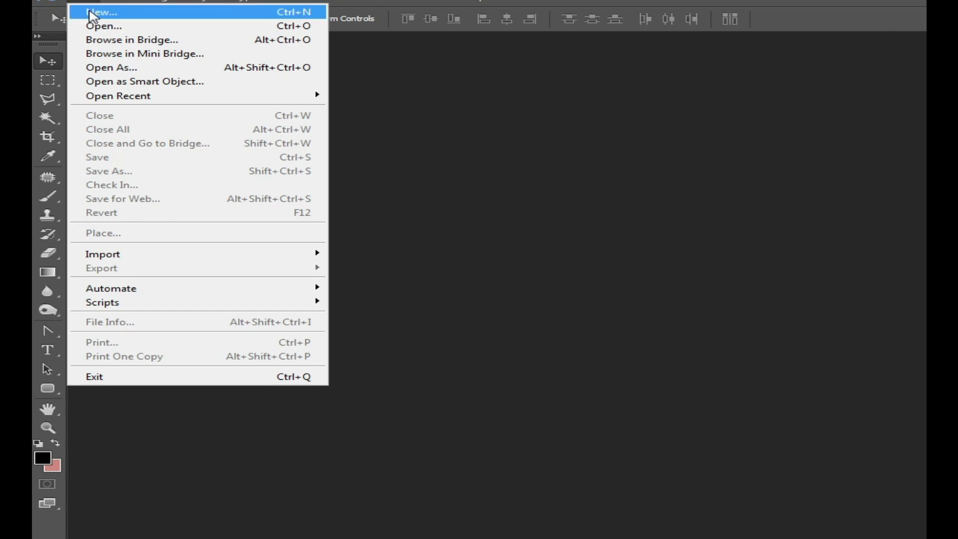
Step: Start a new document and replace the name Untitled-1 with a person's name typed in Arabic
click(95, 13)
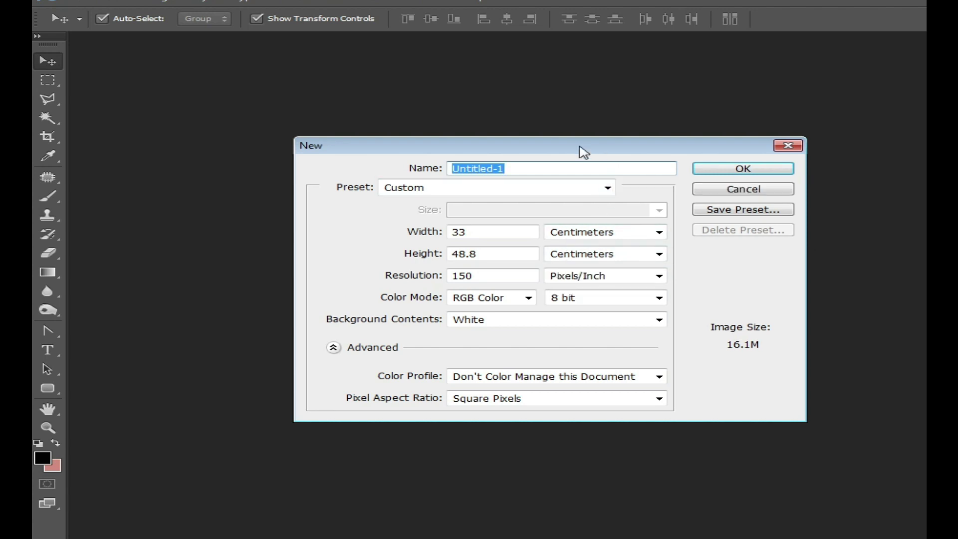
drag(572, 139, 534, 121)
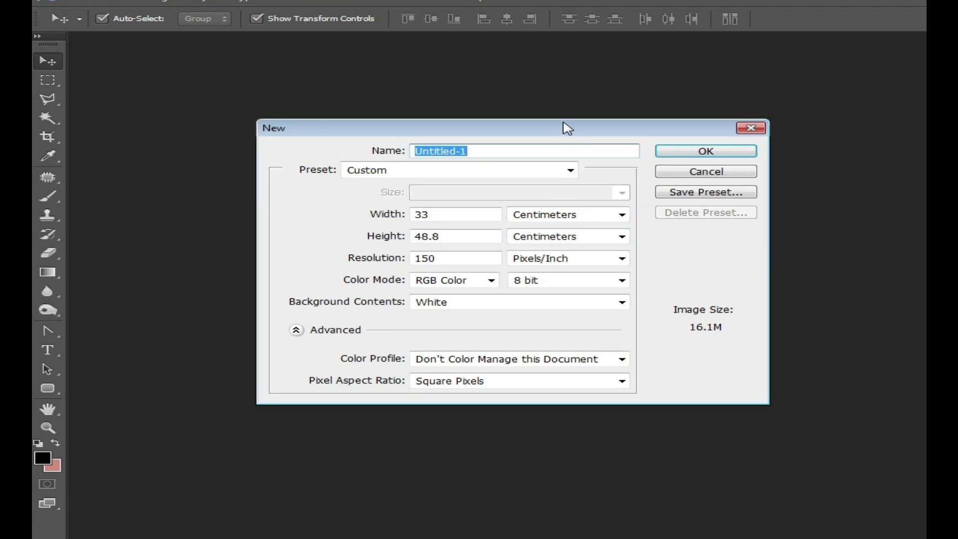
click(483, 150)
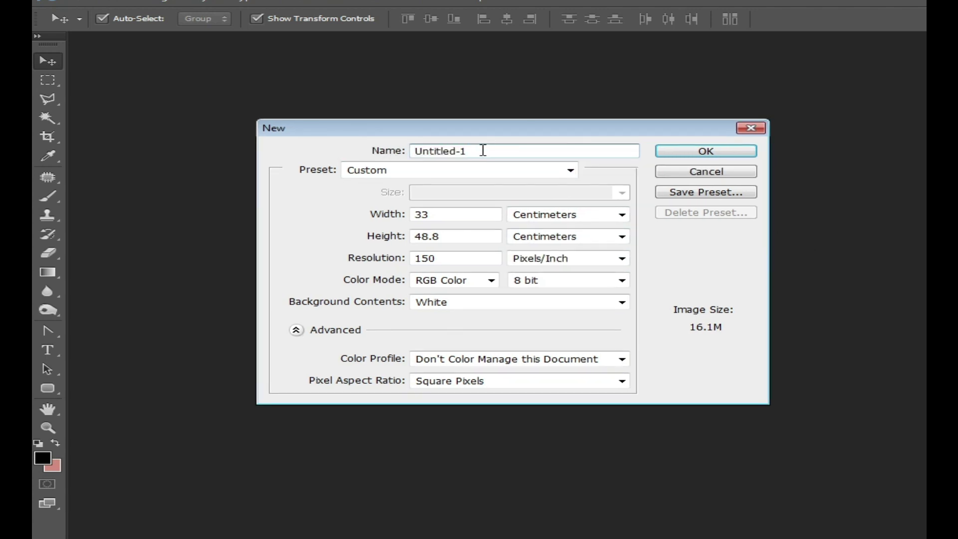
drag(483, 150, 423, 162)
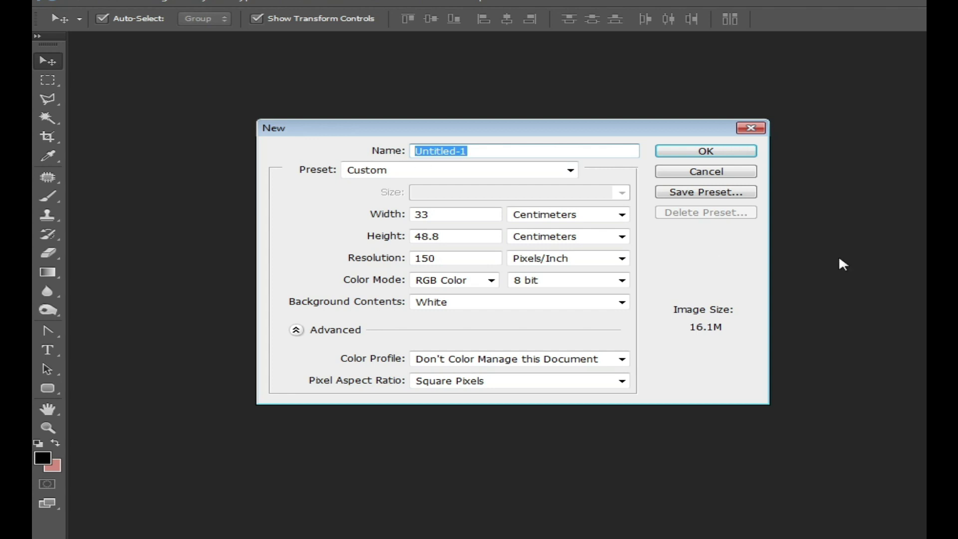
key(alt+shift)
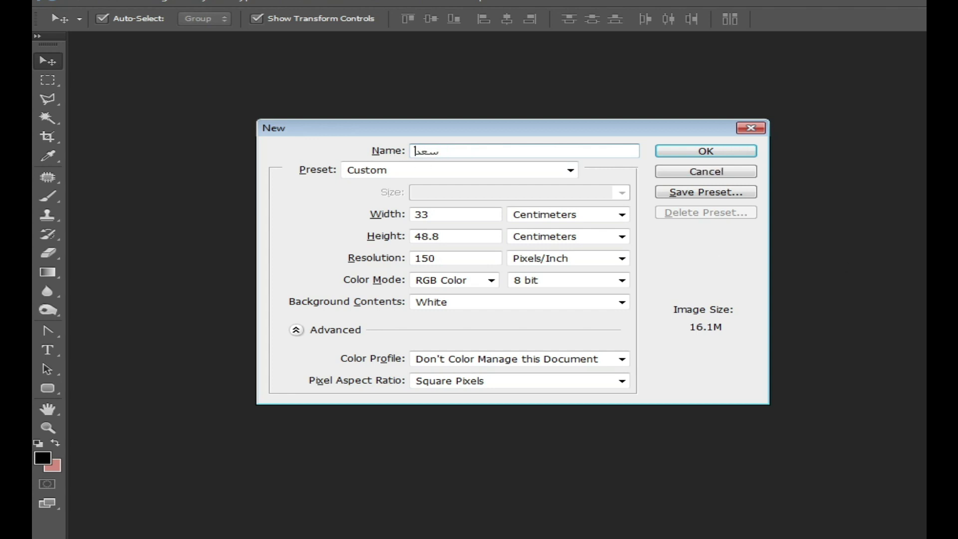
click(445, 220)
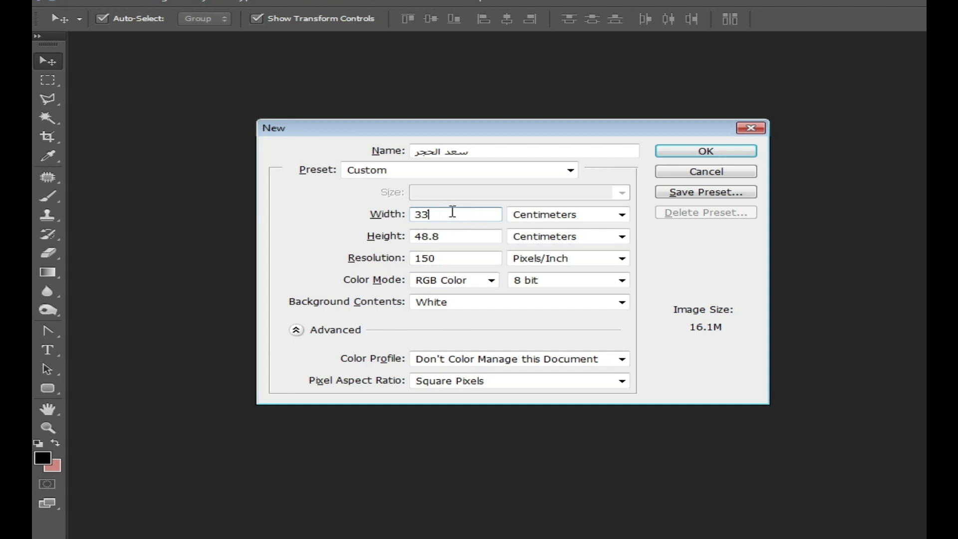
click(548, 219)
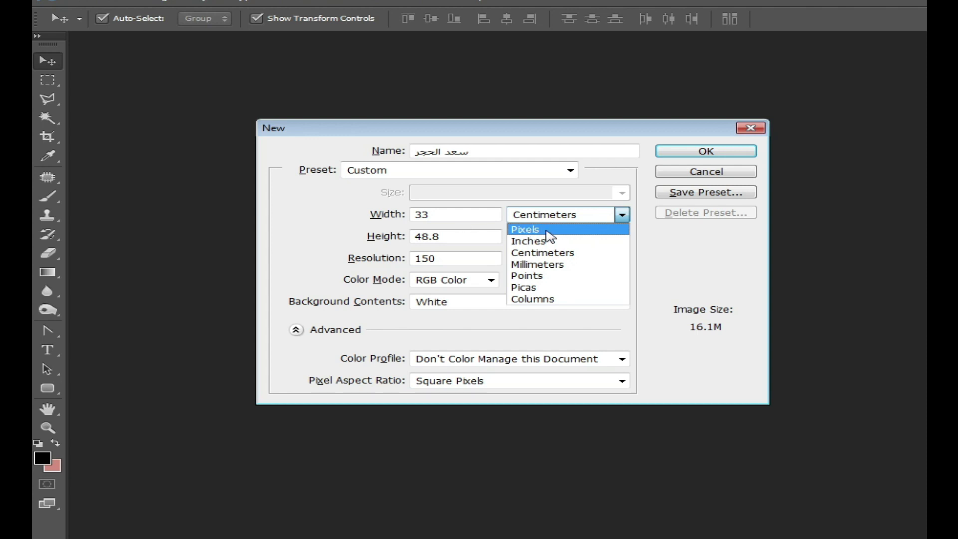
click(565, 253)
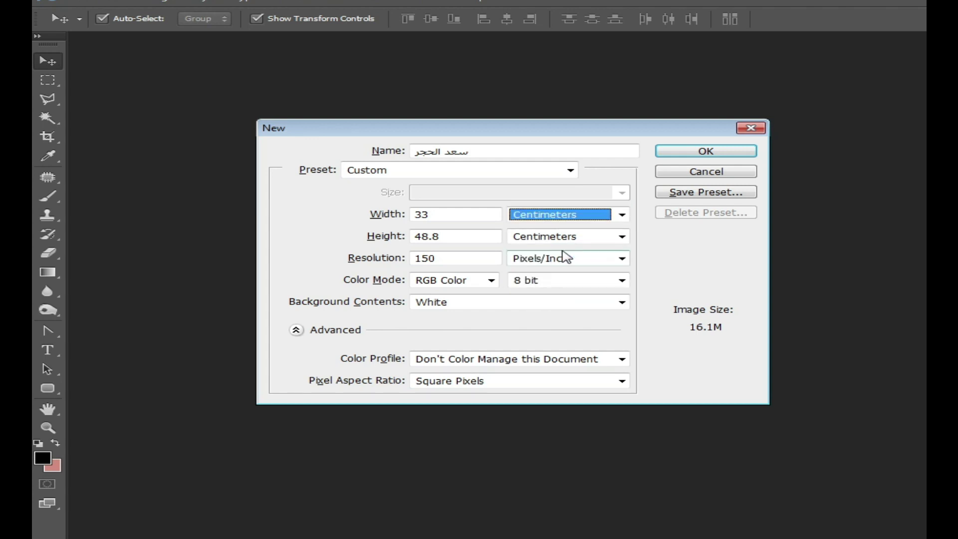
drag(448, 213, 403, 211)
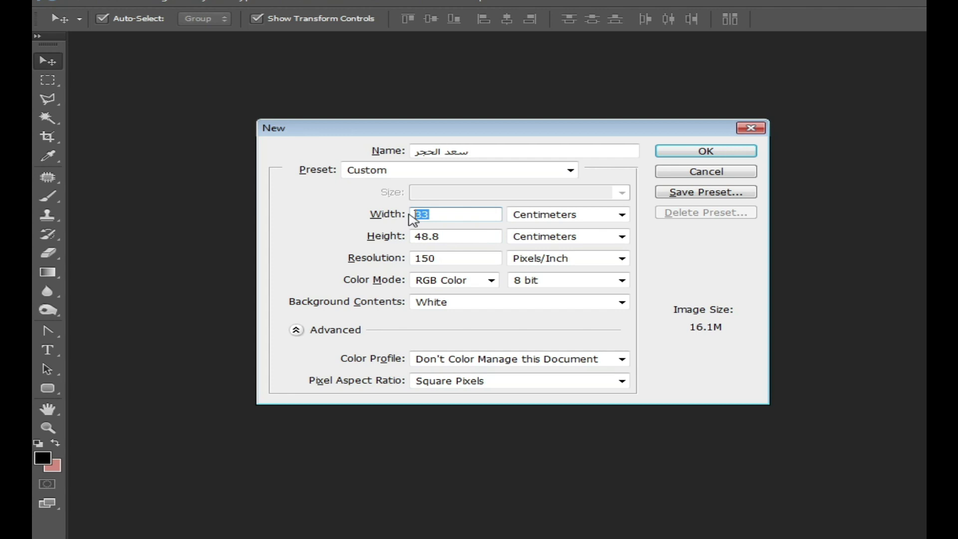
Step: Enter width 20 cm, height 10 cm and resolution 300 pixels/inch for the new document
text(20)
key(Tab)
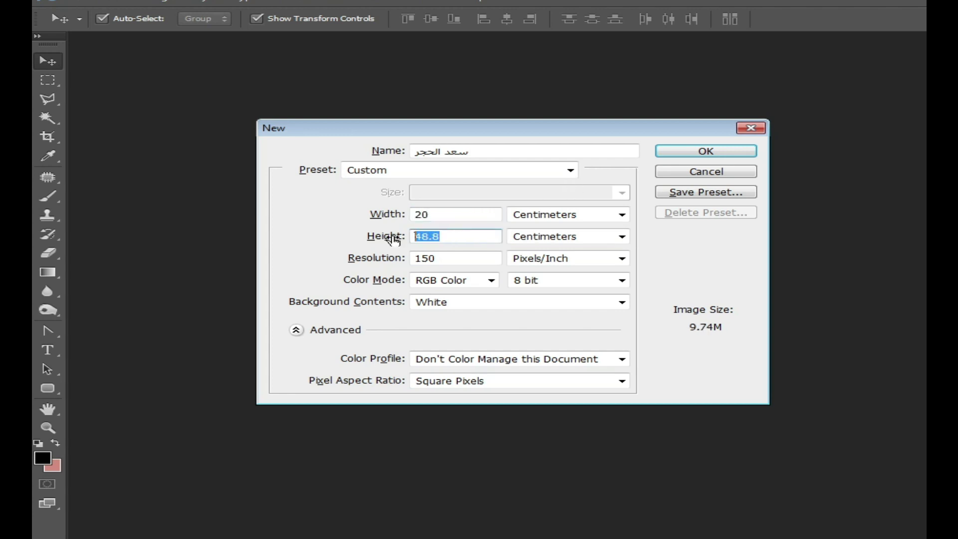
text(10)
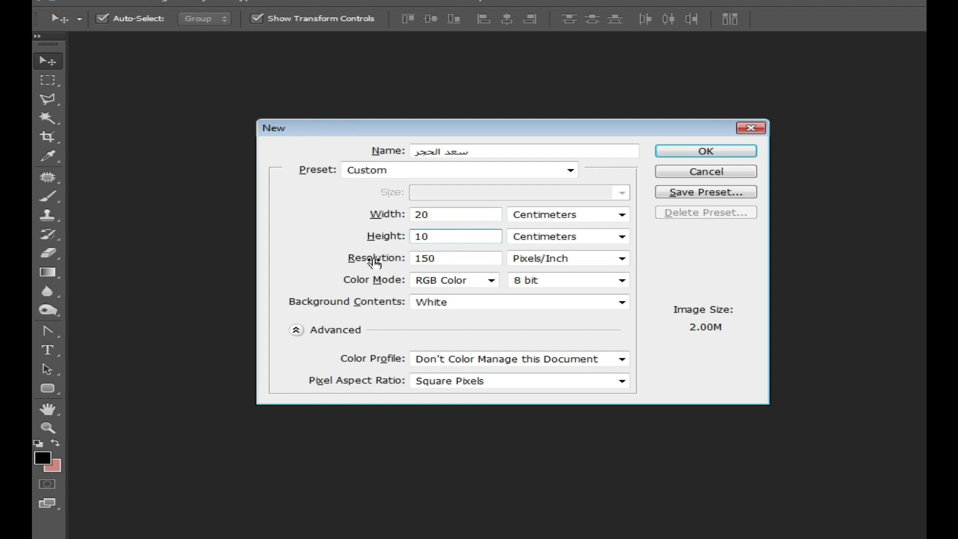
click(414, 259)
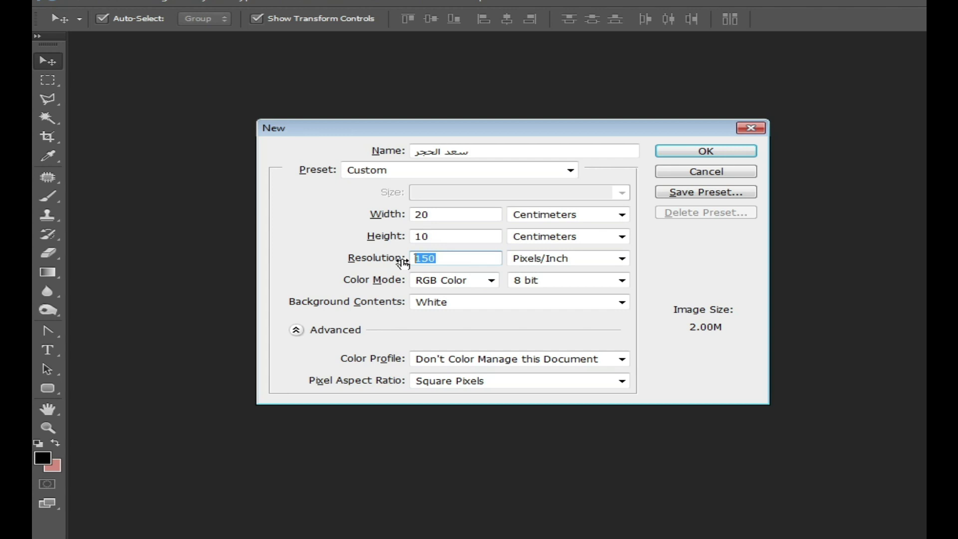
text(300)
double_click(447, 255)
text(72)
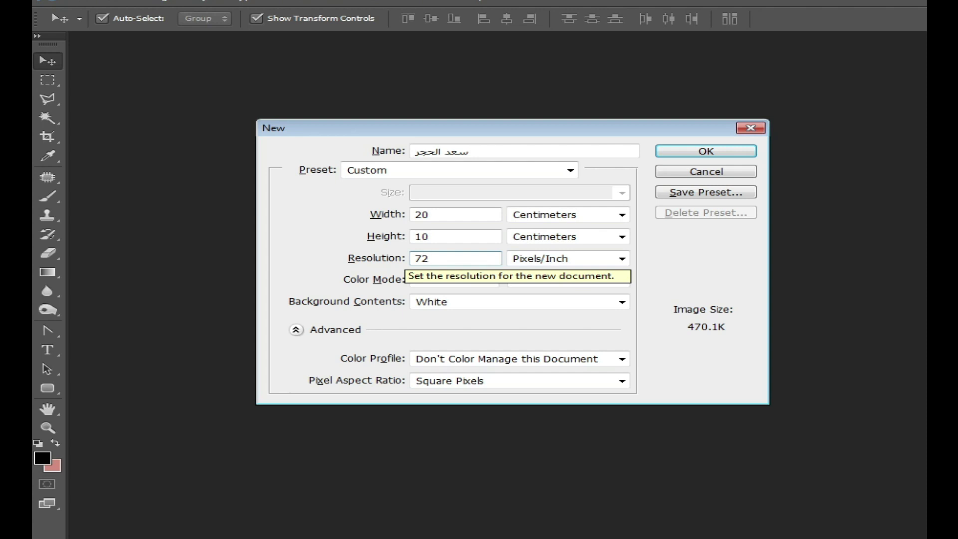
click(382, 264)
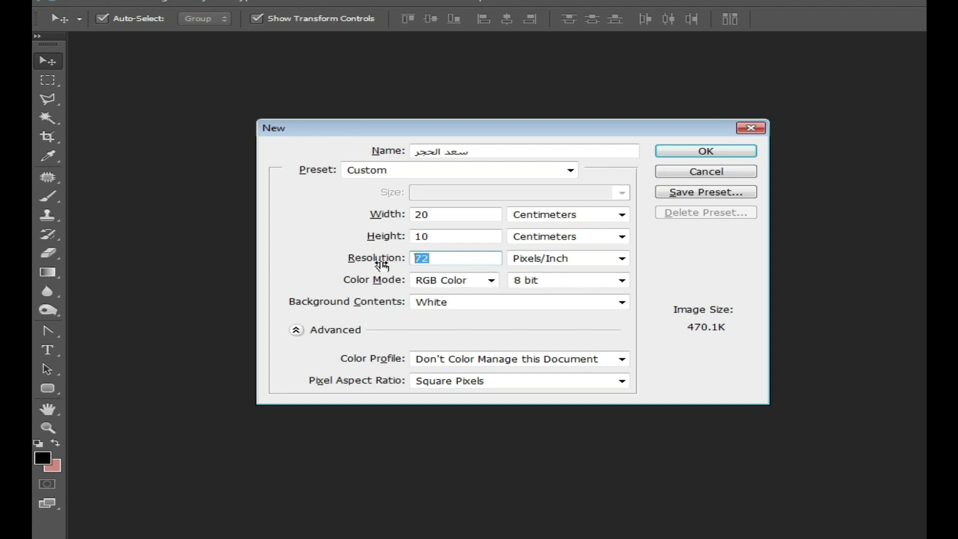
text(300)
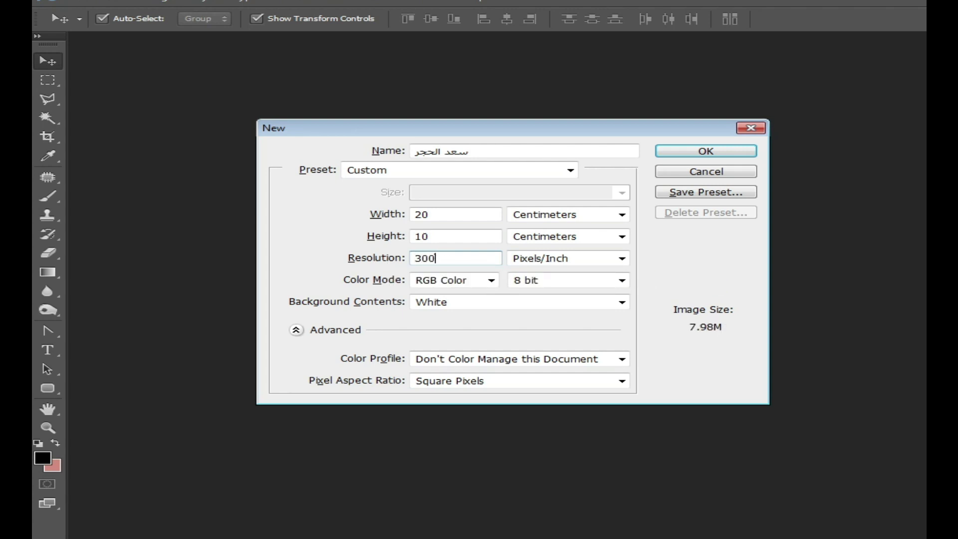
click(573, 261)
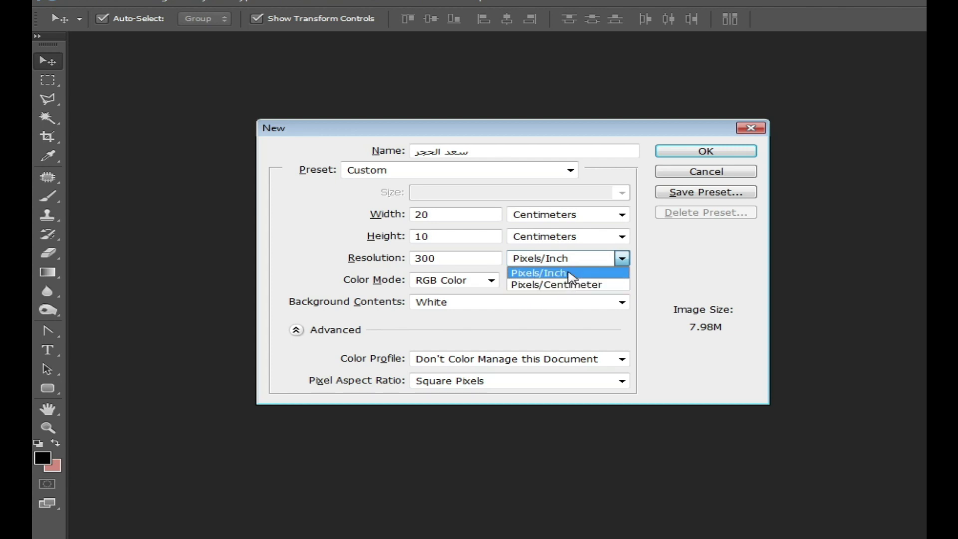
click(569, 273)
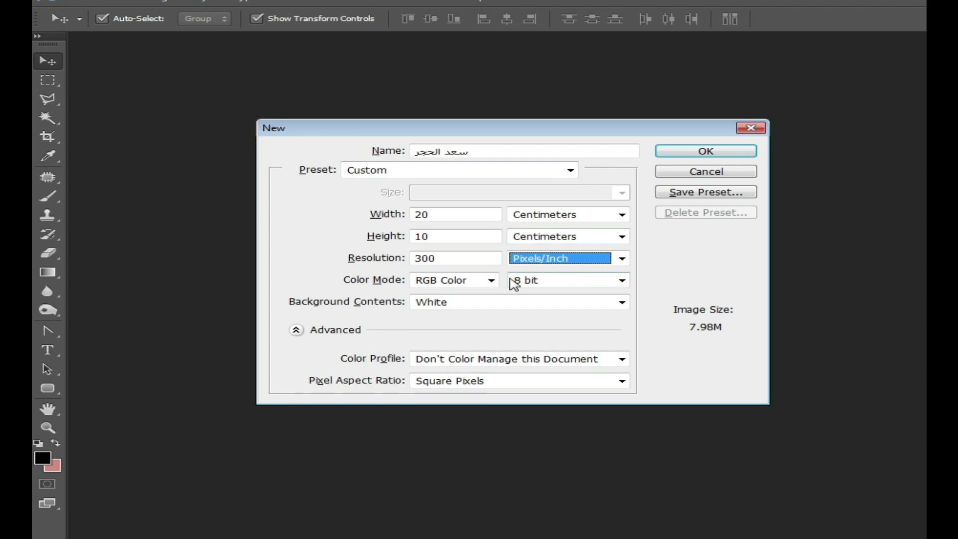
click(574, 259)
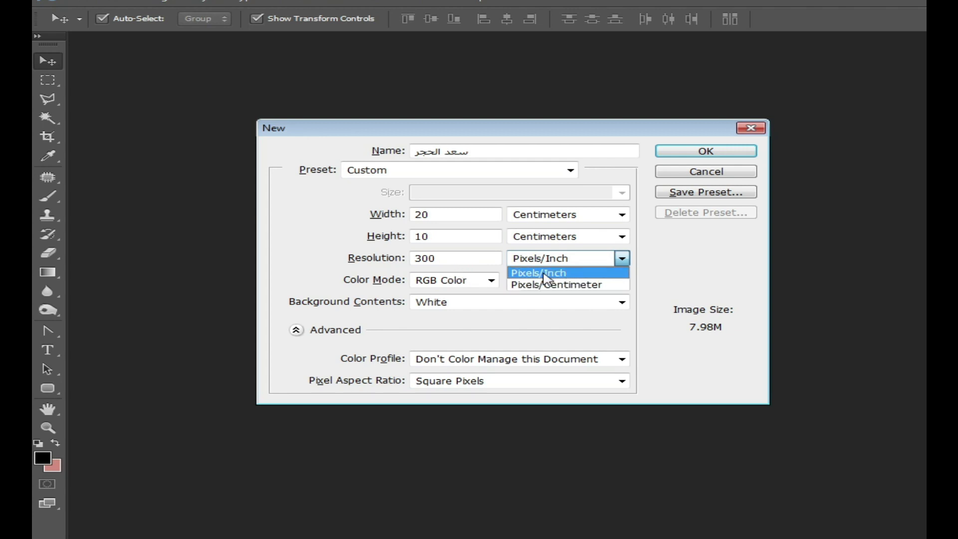
click(482, 260)
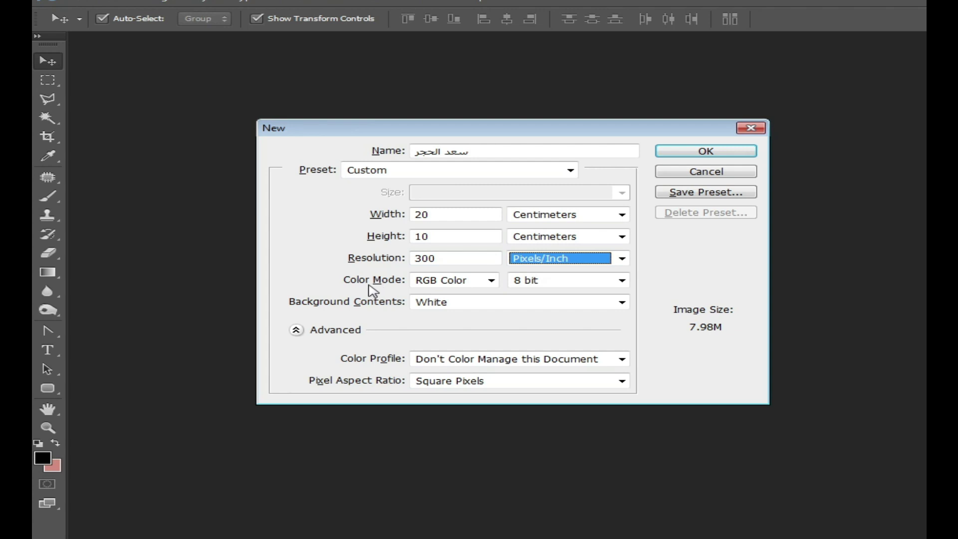
click(490, 281)
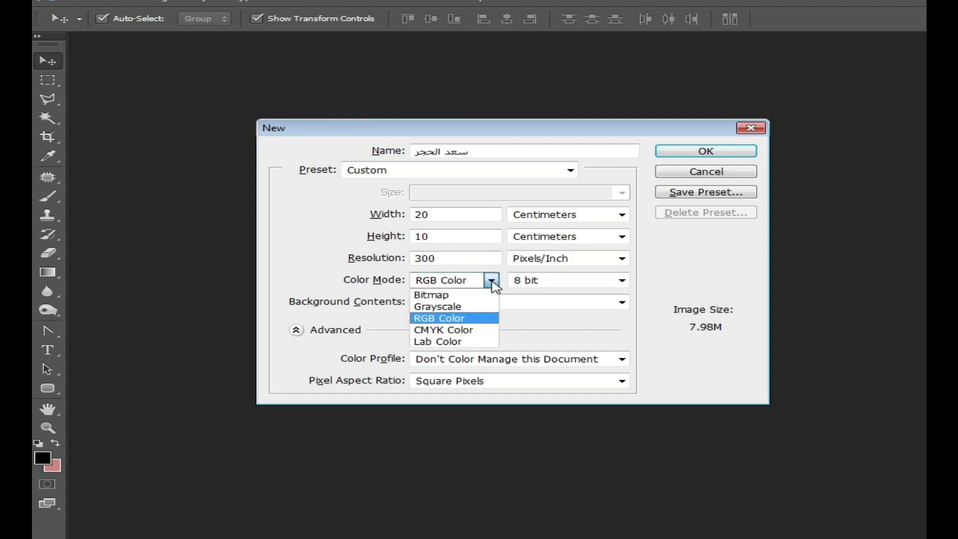
click(458, 281)
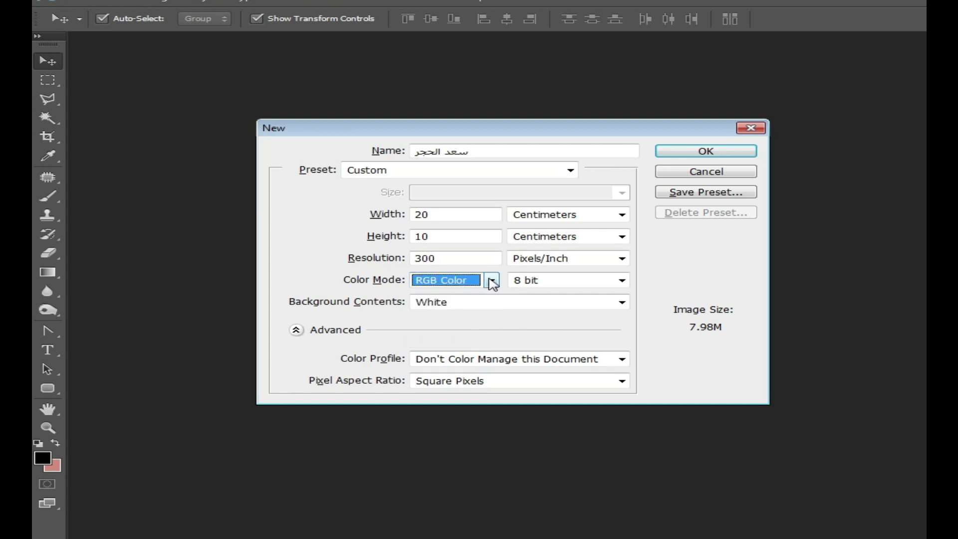
click(492, 281)
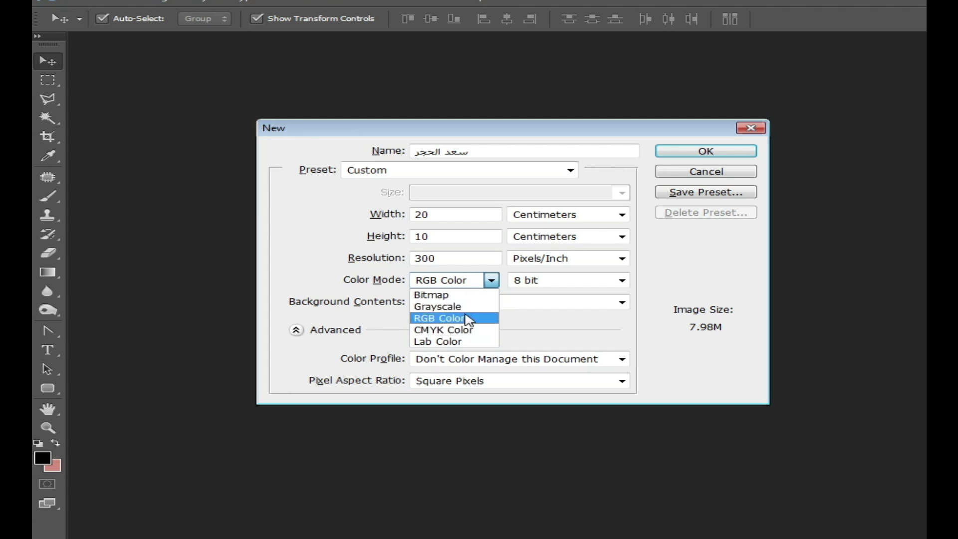
click(467, 320)
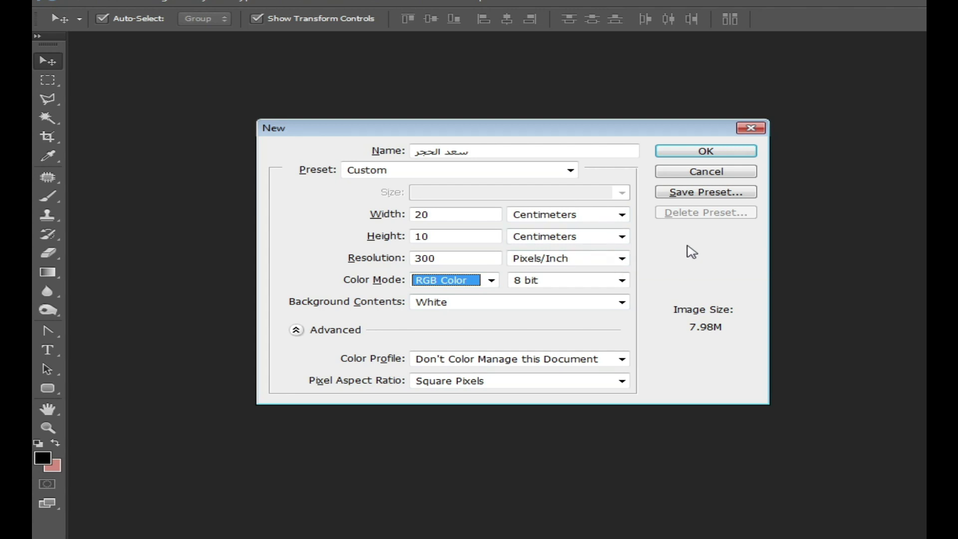
Step: Create the white 20 × 10 cm document and drag its tab toward a floating window
click(703, 150)
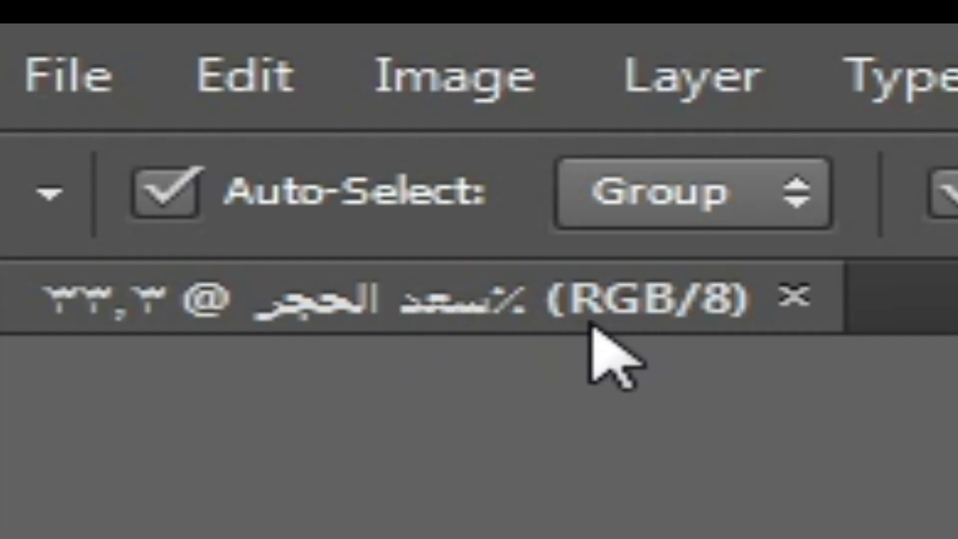
click(664, 312)
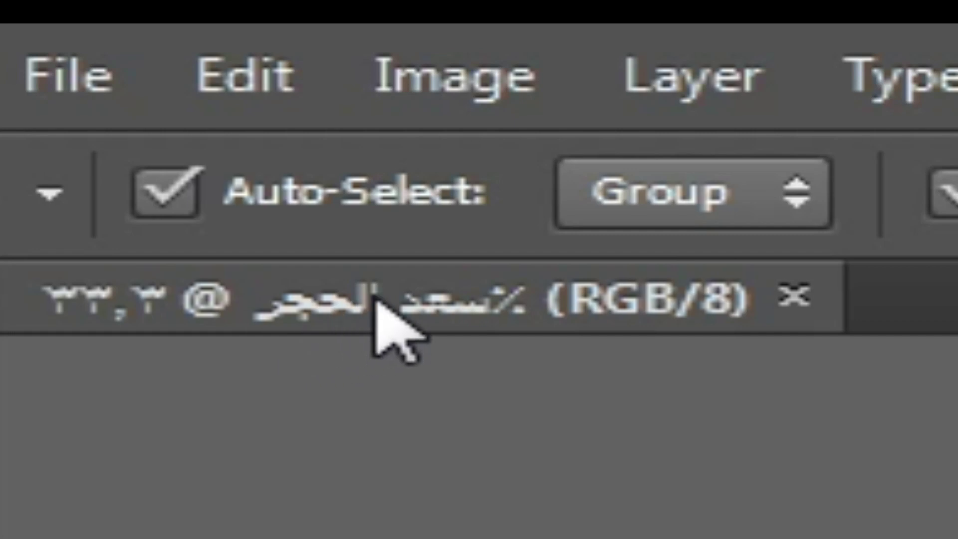
drag(385, 321, 649, 514)
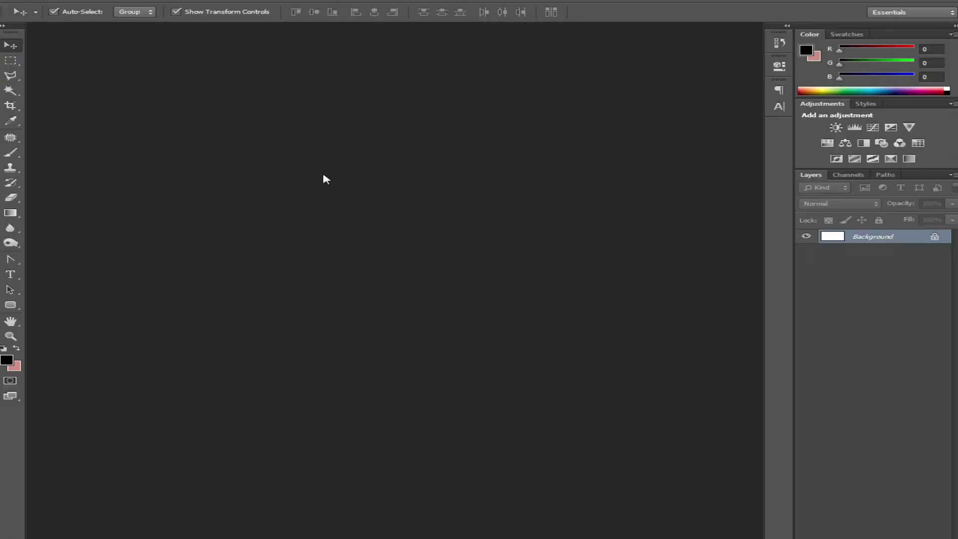
Step: Float the blank document in its own window and move it down and right
drag(498, 148, 263, 83)
drag(264, 33, 264, 33)
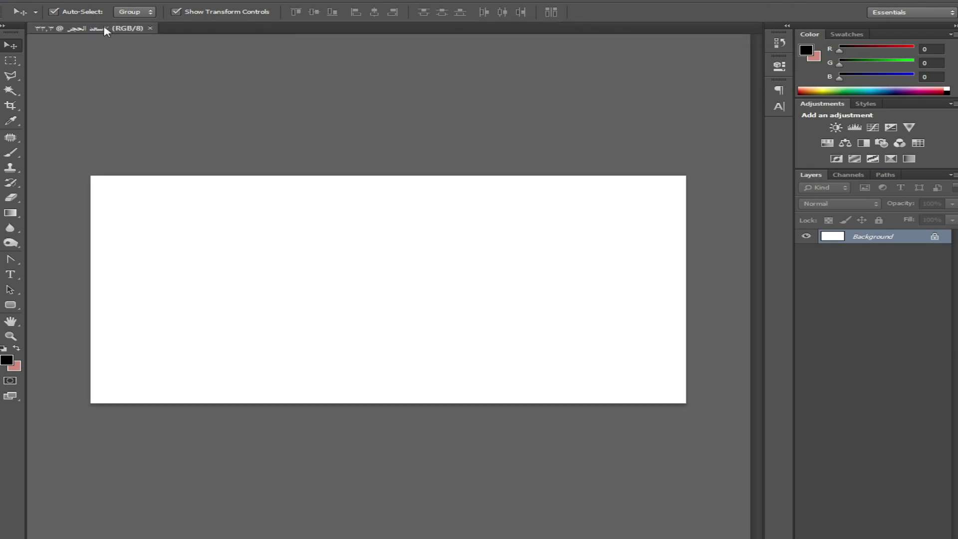
drag(104, 31, 161, 80)
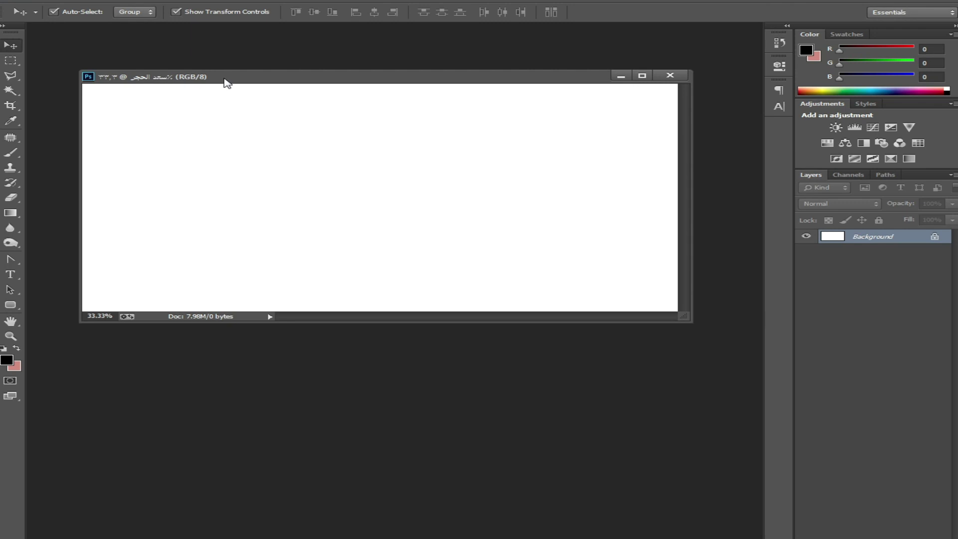
drag(226, 82, 259, 109)
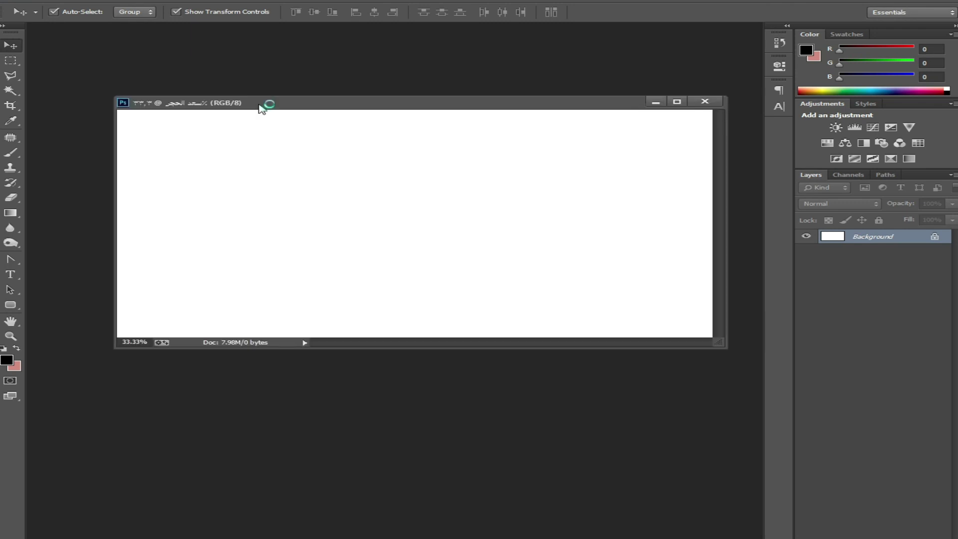
Step: Duplicate the document under the name 'الجديد'
right_click(383, 101)
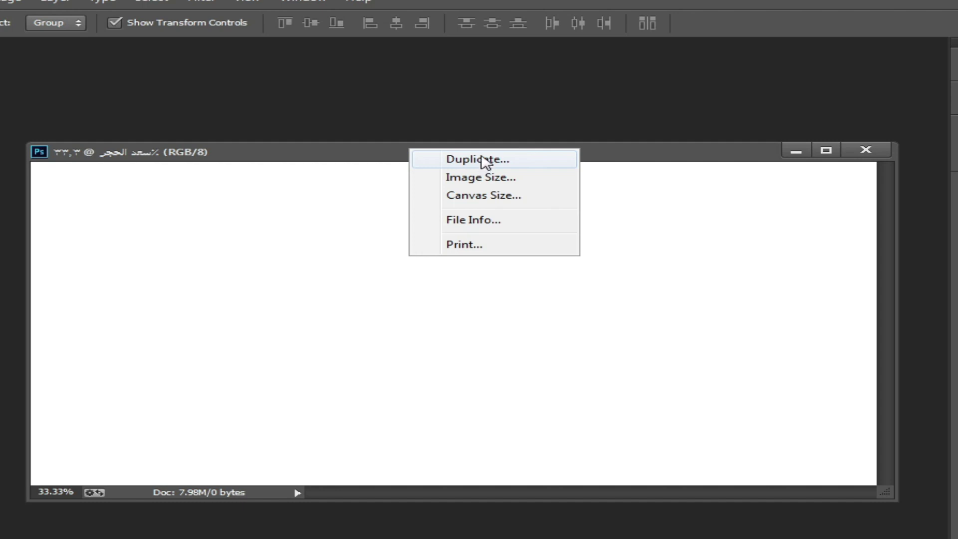
click(483, 158)
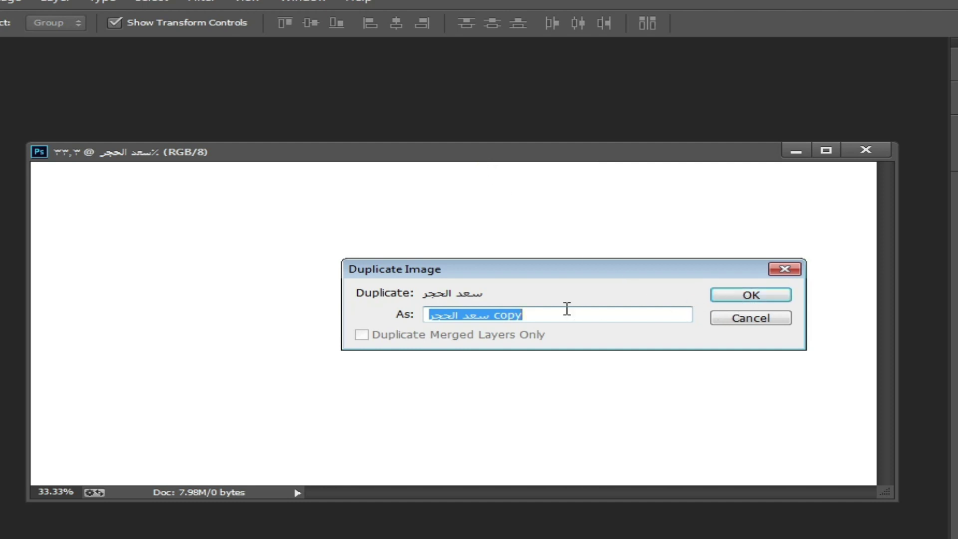
drag(567, 317, 378, 341)
key(BackSpace)
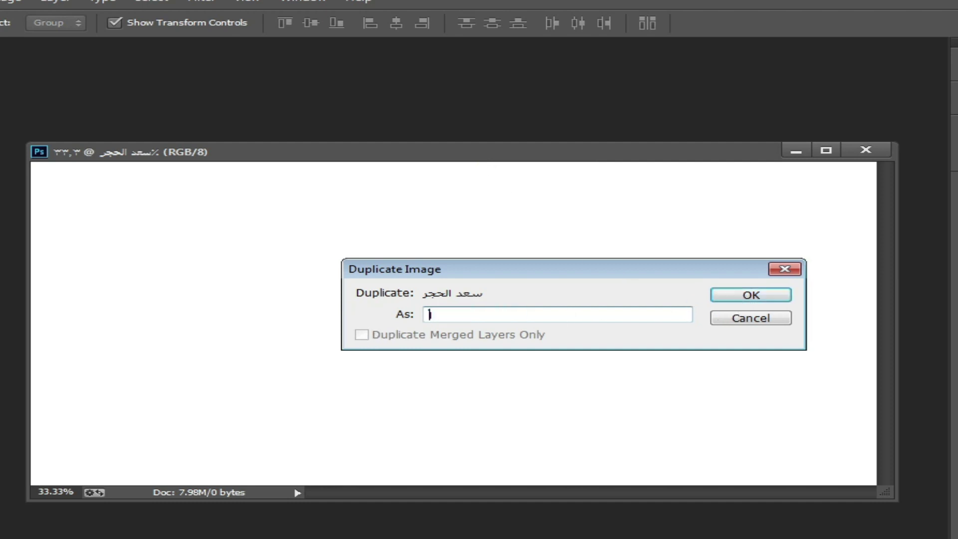
text(الجديد)
click(715, 296)
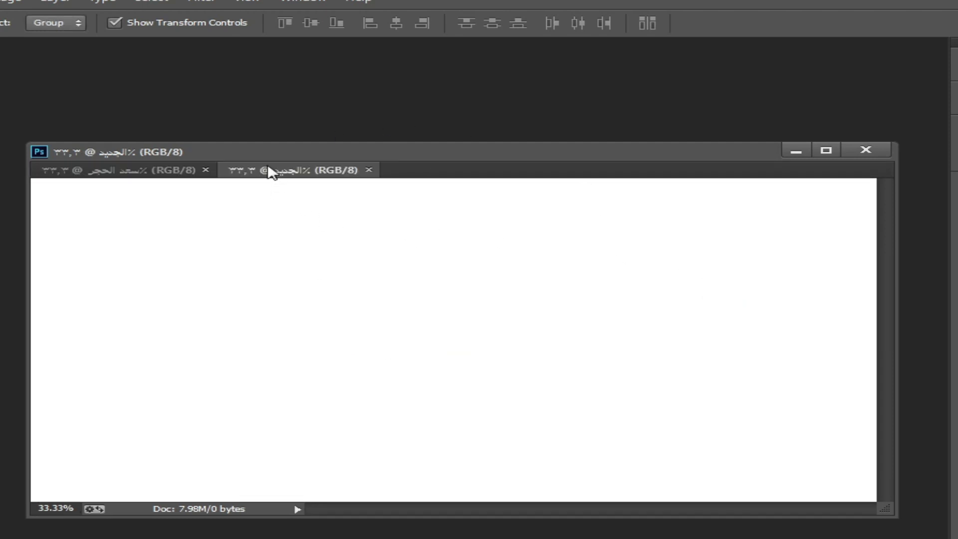
Step: Compare the original and الجديد tabs, then float الجديد in its own window
click(156, 172)
click(287, 170)
click(118, 173)
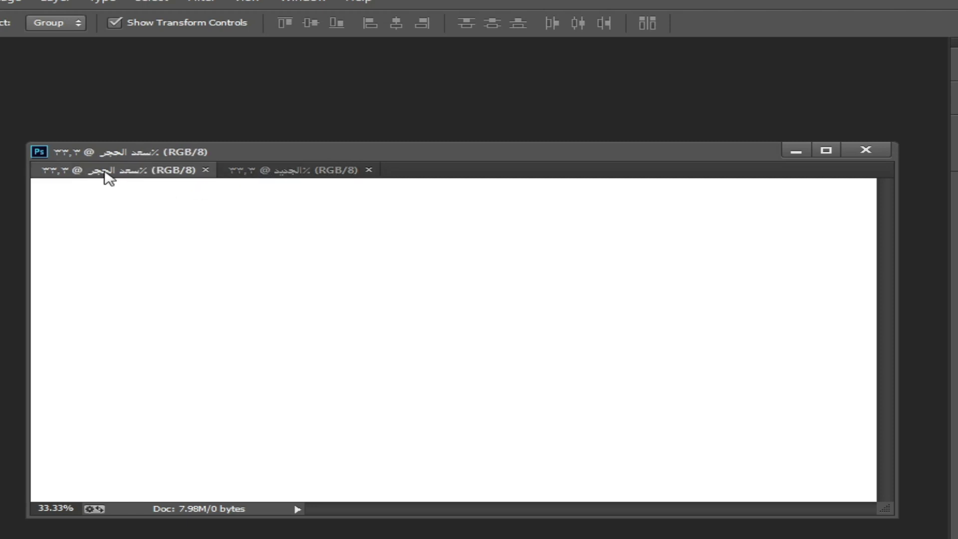
click(290, 172)
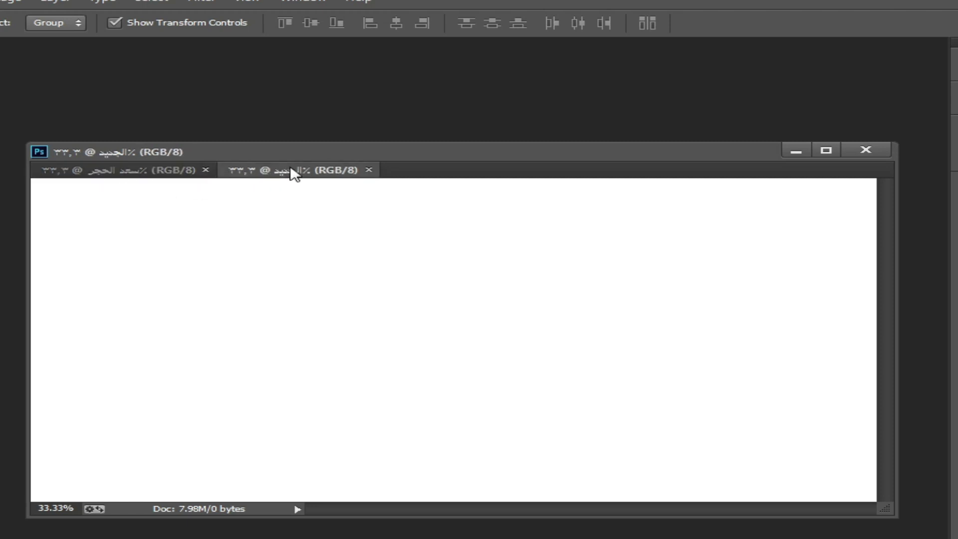
drag(294, 174, 264, 222)
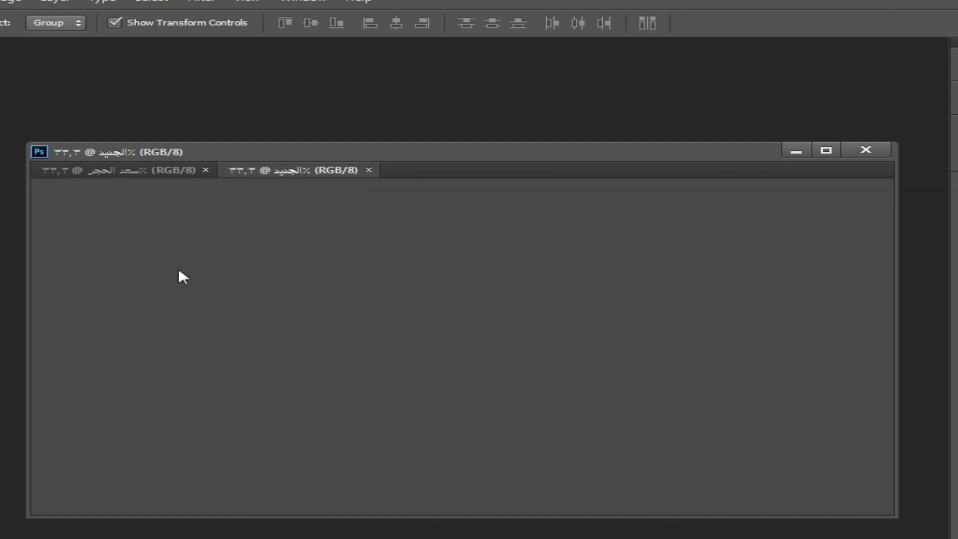
drag(179, 271, 231, 254)
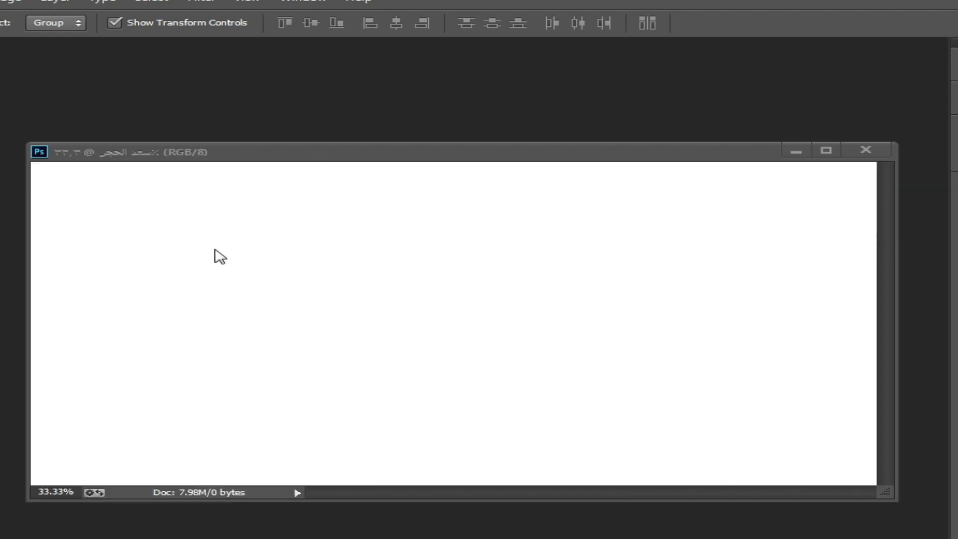
Step: Close الجديد and change the image height to 15 cm, keeping width 20 cm (2362 × 1772 px)
click(894, 264)
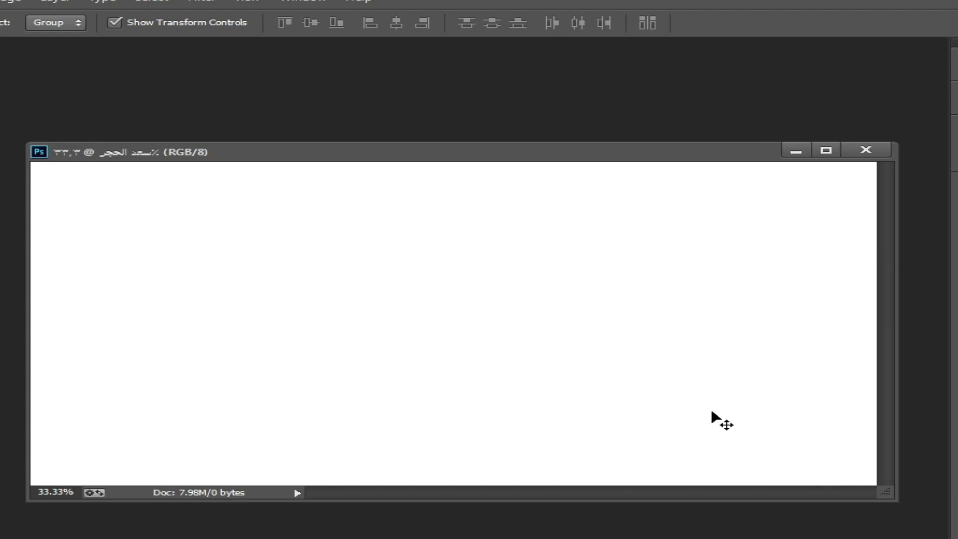
right_click(477, 159)
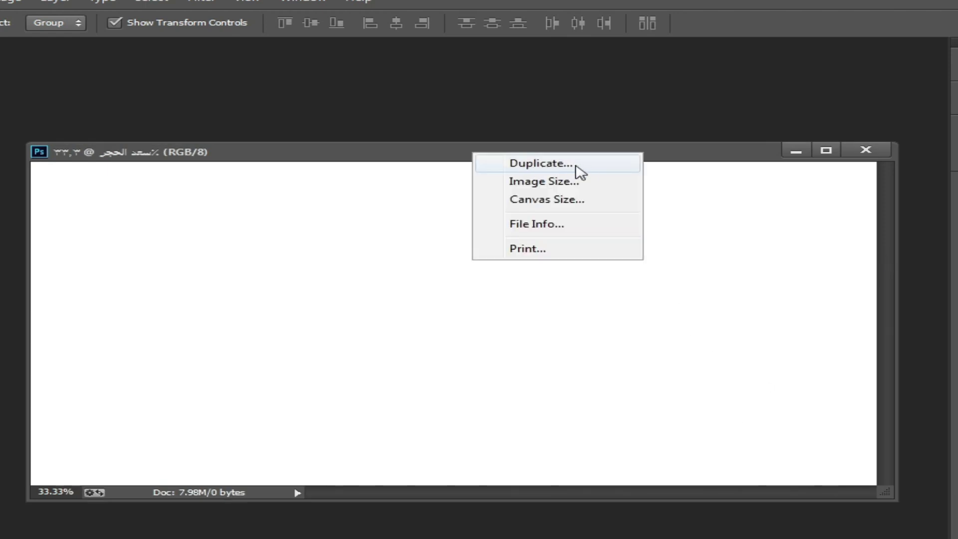
click(539, 182)
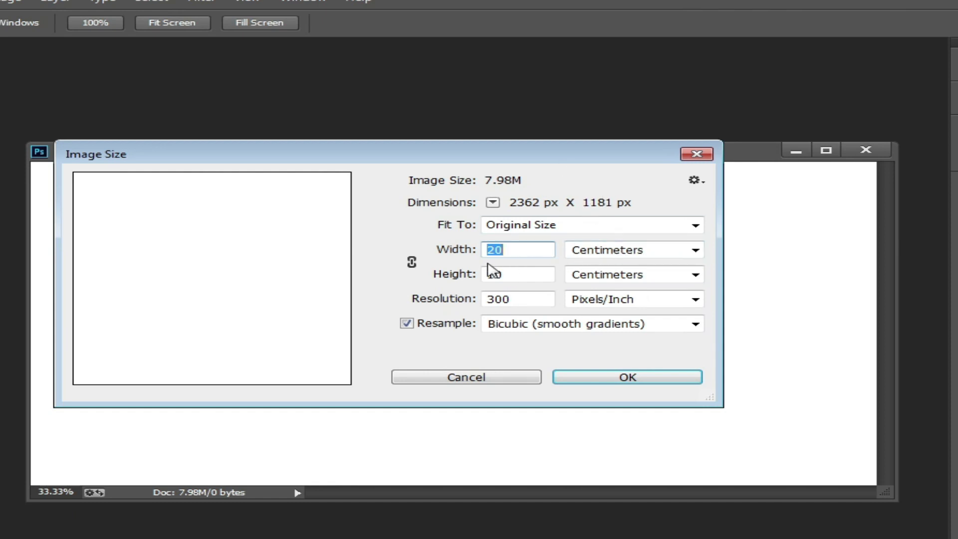
click(613, 255)
click(626, 255)
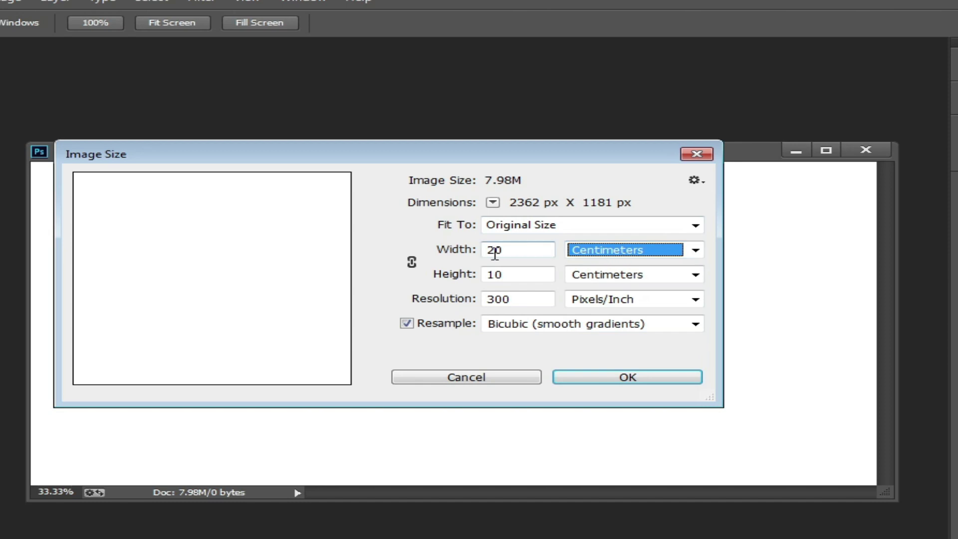
drag(499, 255, 467, 299)
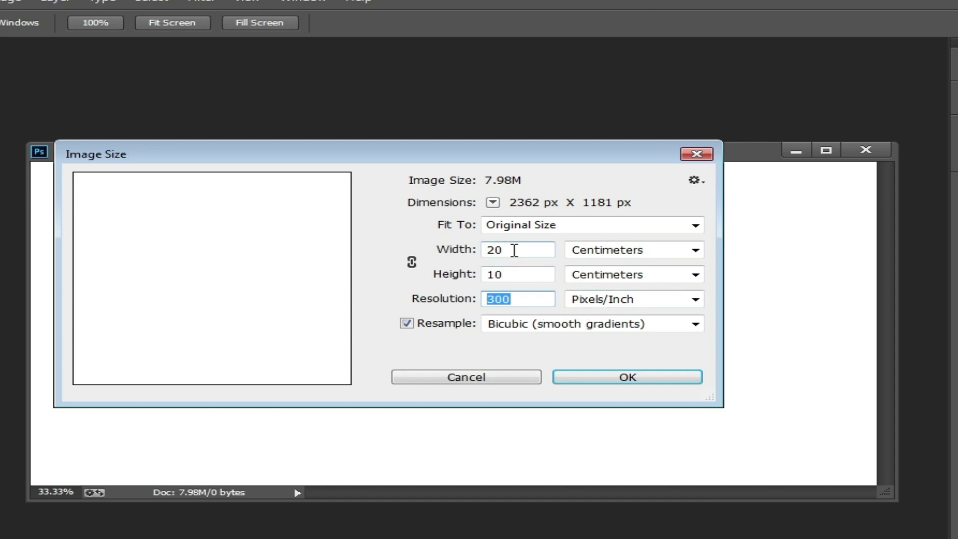
drag(514, 250, 487, 275)
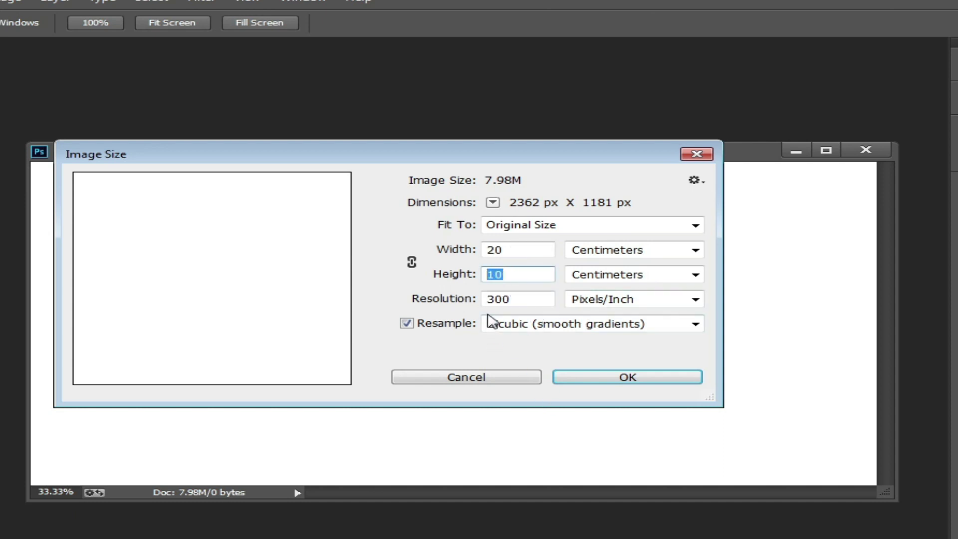
text(15)
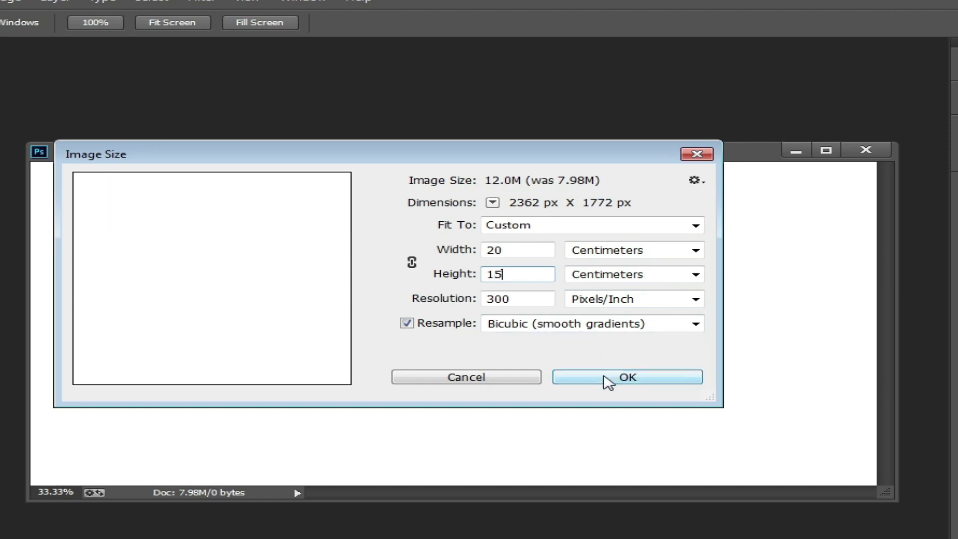
click(608, 379)
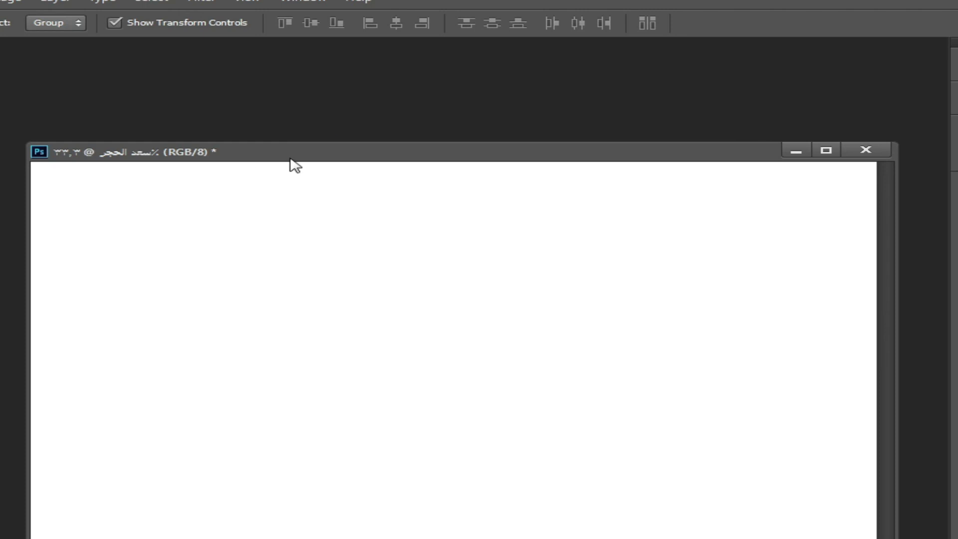
drag(291, 157, 238, 131)
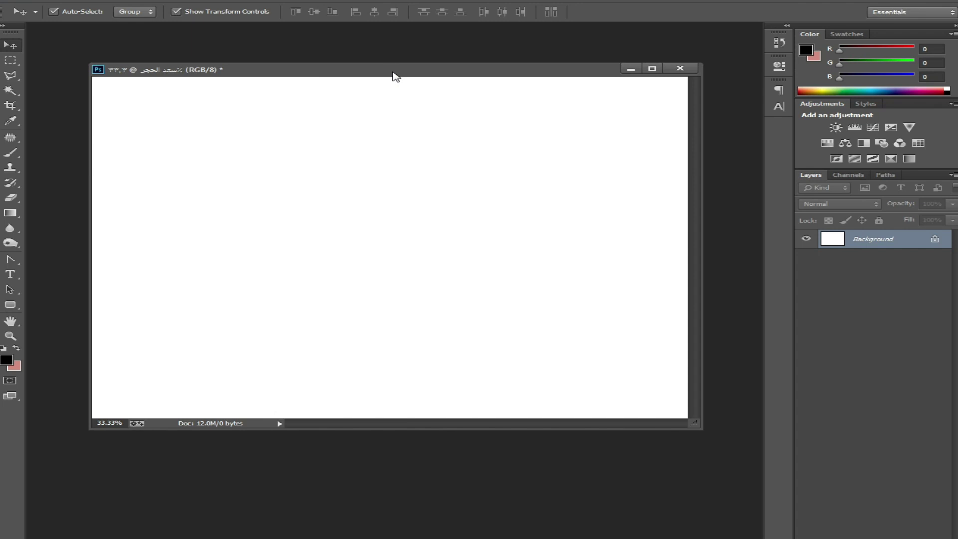
Step: Undo the image resize, returning the document to 20 × 10 cm
right_click(391, 74)
click(327, 73)
key(ctrl+z)
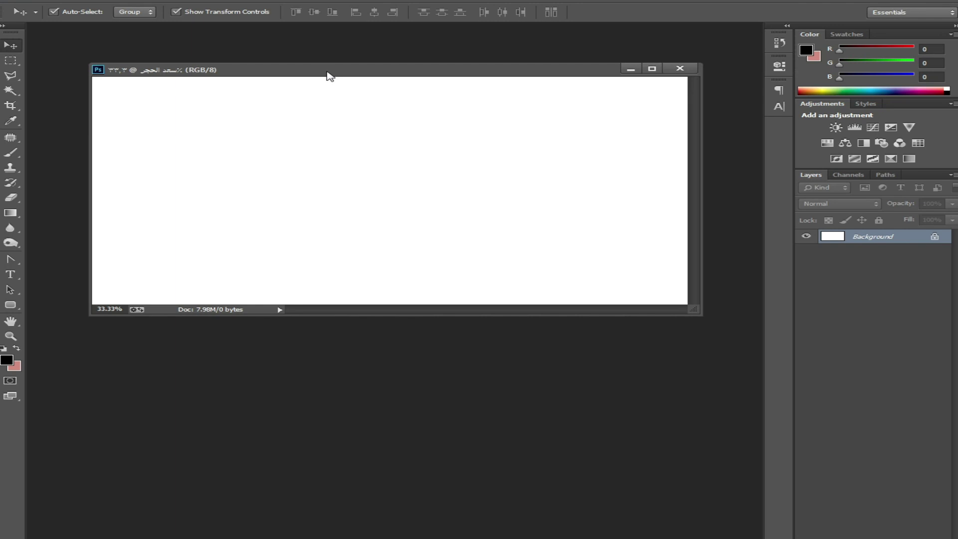
drag(327, 72, 323, 97)
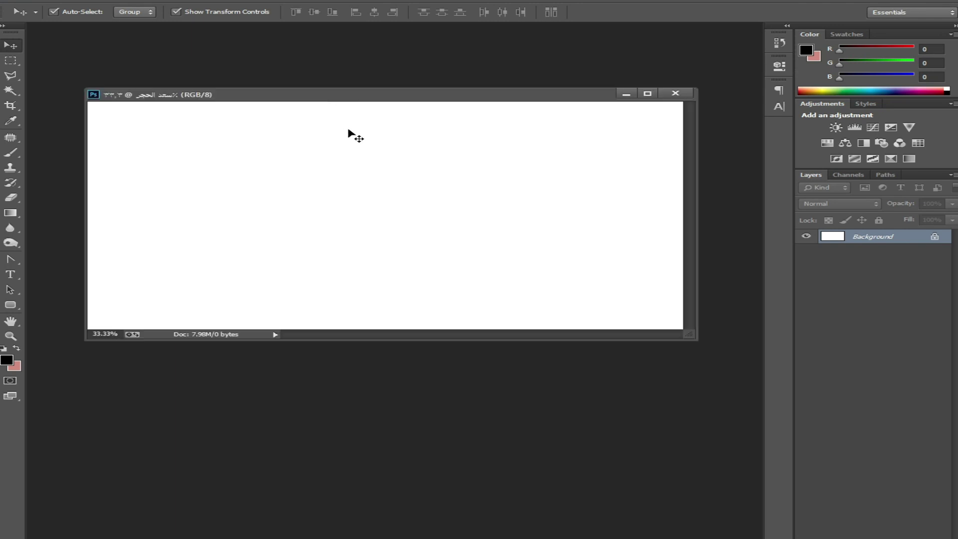
right_click(420, 98)
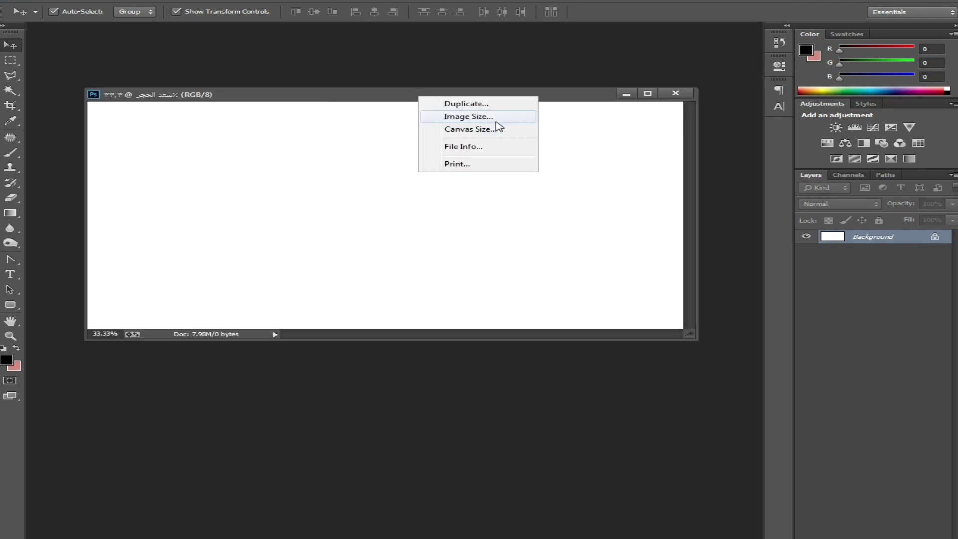
click(497, 119)
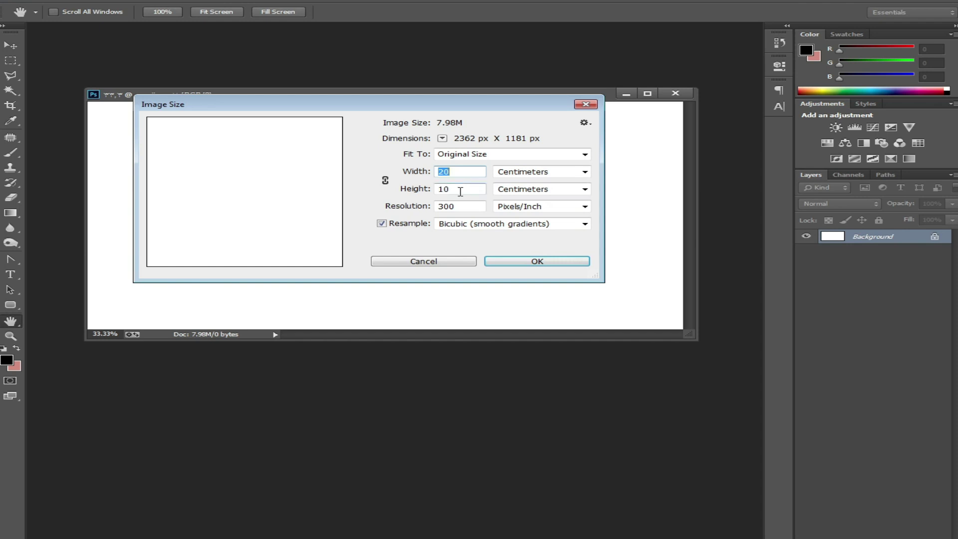
click(587, 104)
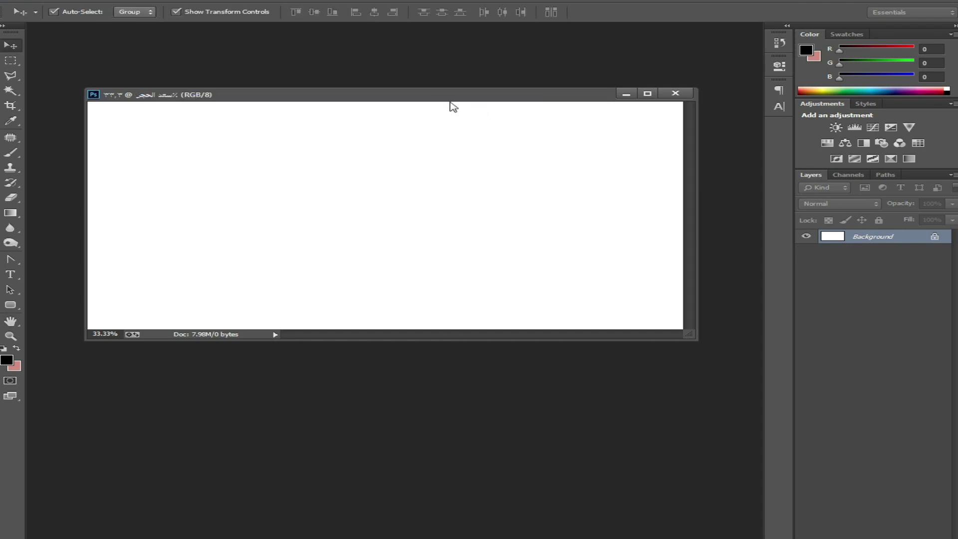
Step: Extend the canvas height from 10 to 15 cm, adding brown bands above and below
right_click(405, 96)
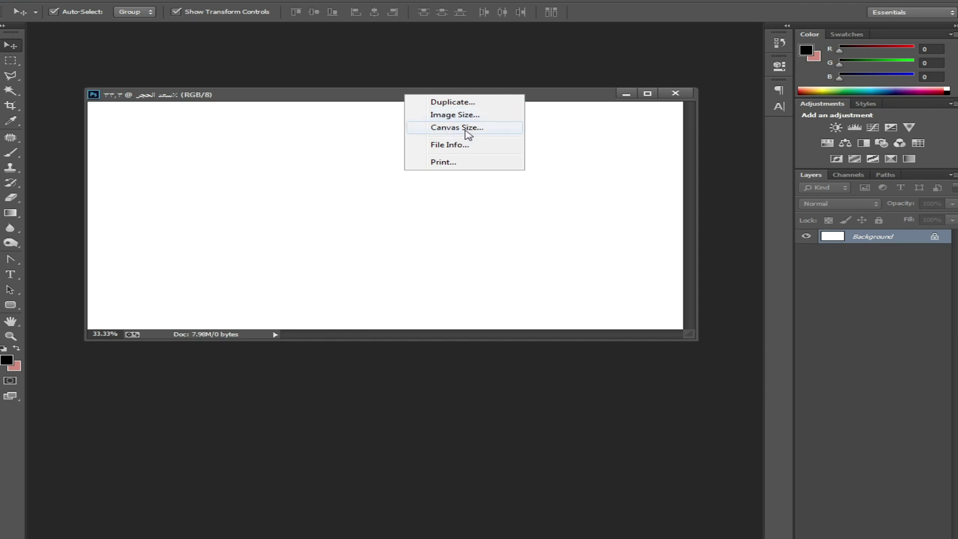
click(468, 131)
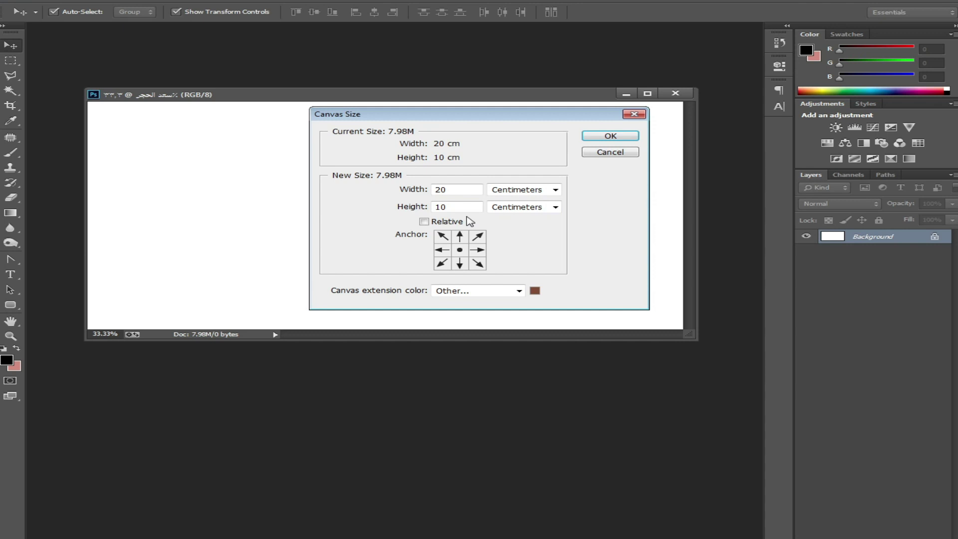
click(448, 205)
click(610, 152)
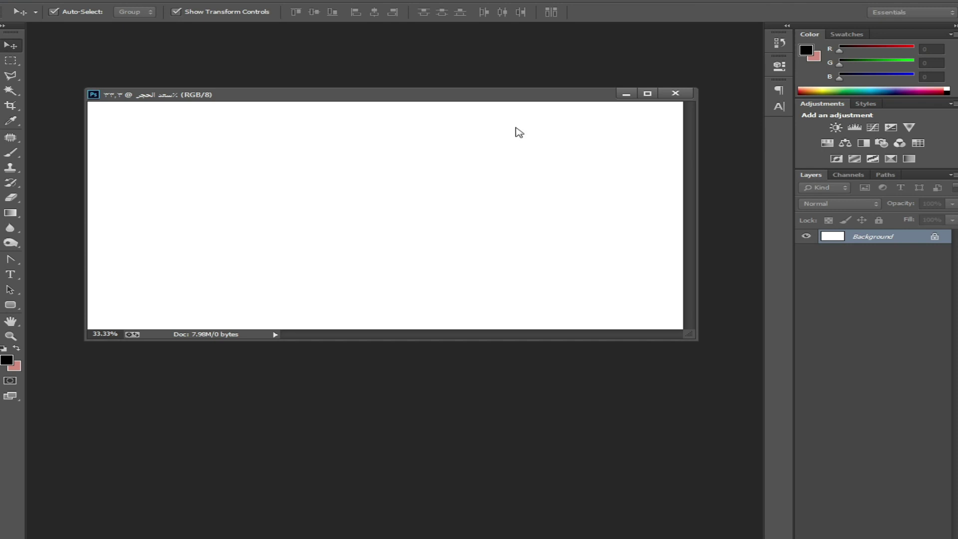
right_click(383, 94)
click(432, 128)
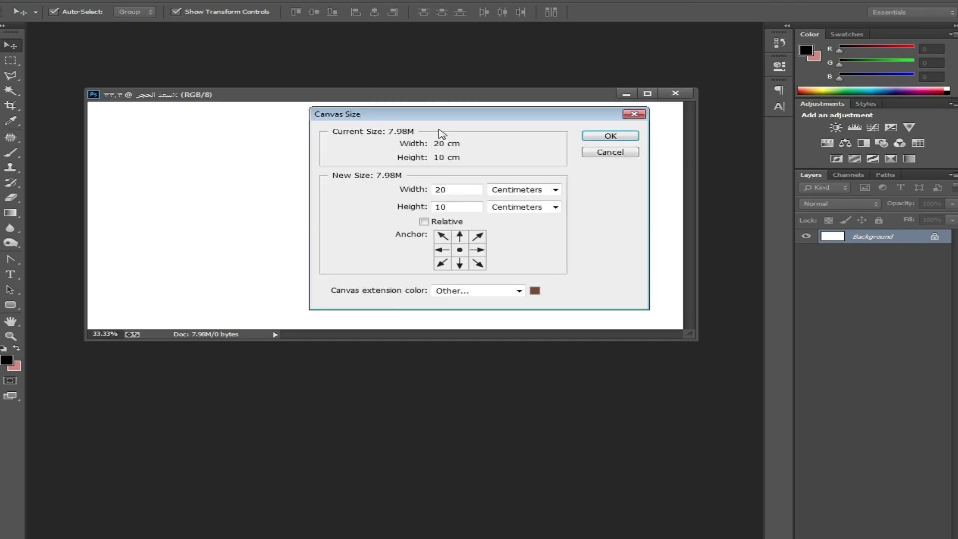
click(451, 205)
click(451, 206)
drag(450, 206, 432, 212)
text(15)
key(Return)
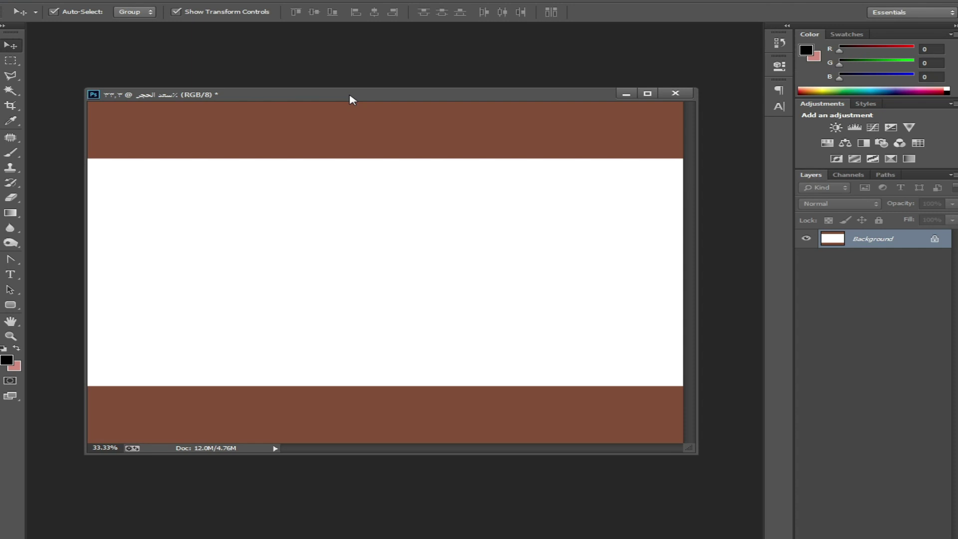
Step: Undo the brown extension and redo the 15 cm canvas height using white sampled from the canvas
key(ctrl+z)
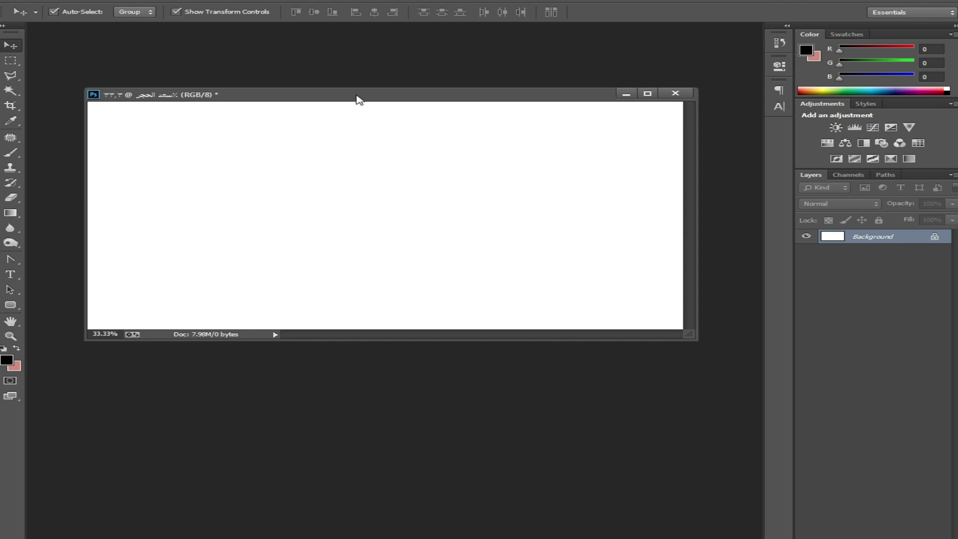
right_click(357, 96)
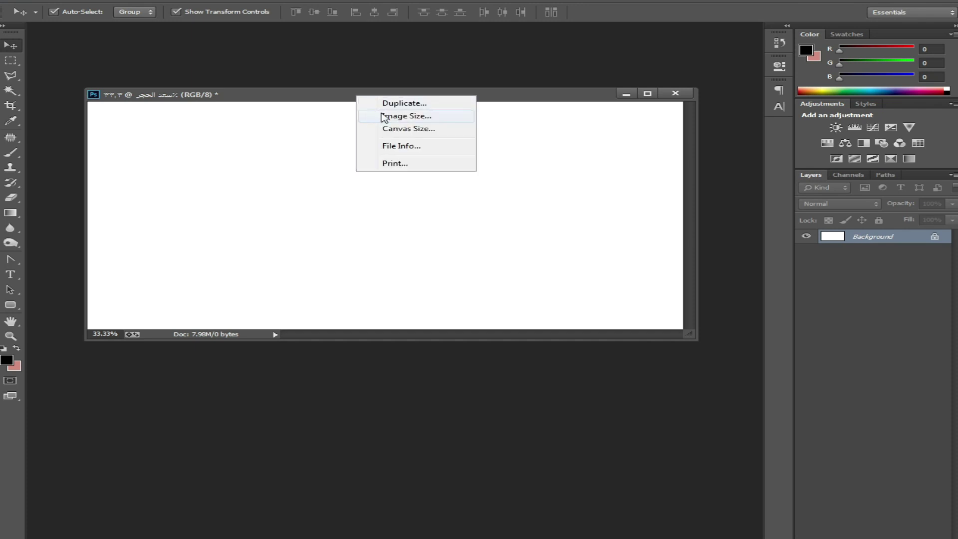
click(398, 130)
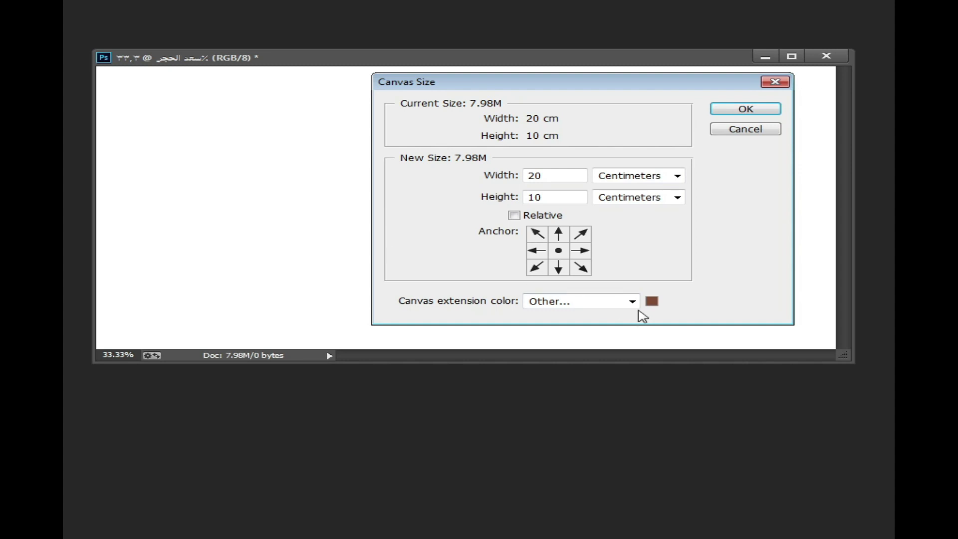
click(654, 303)
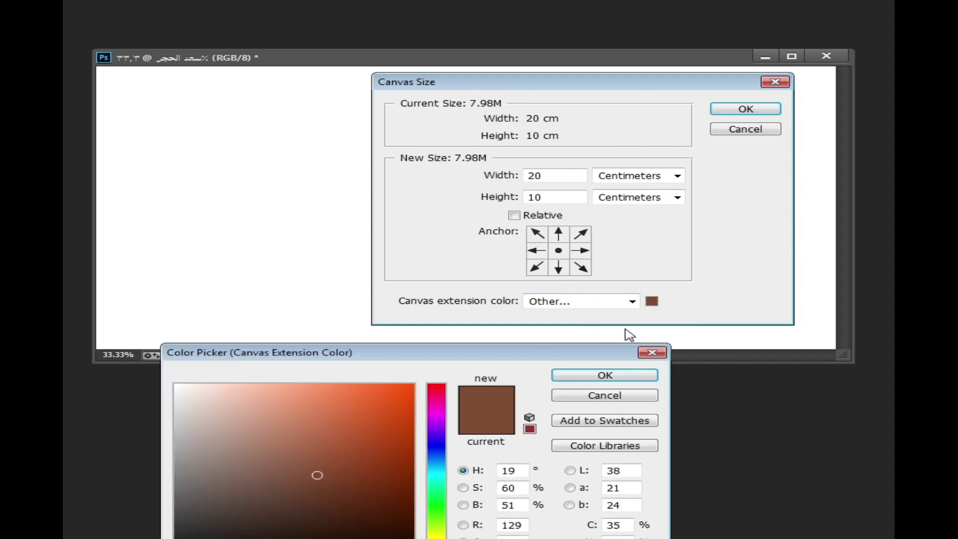
drag(630, 352, 722, 325)
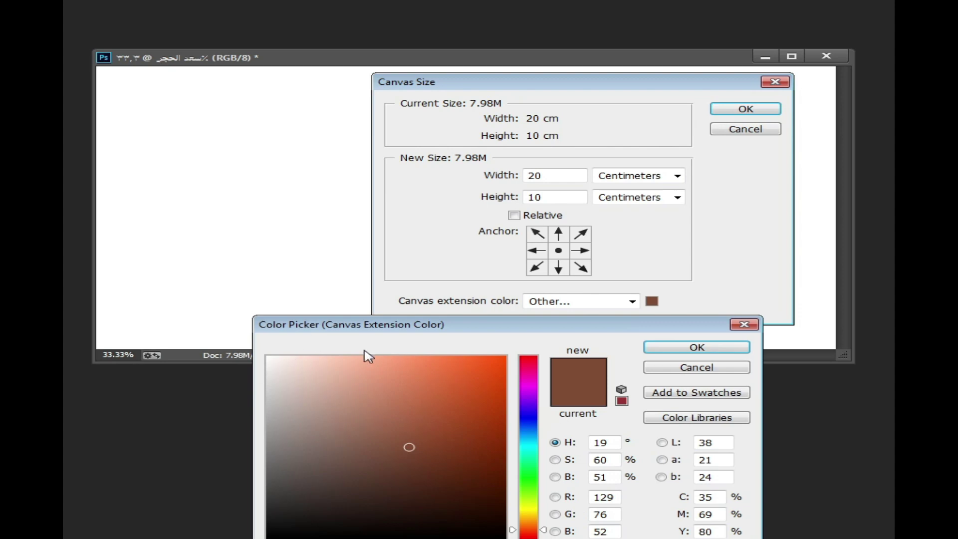
click(220, 243)
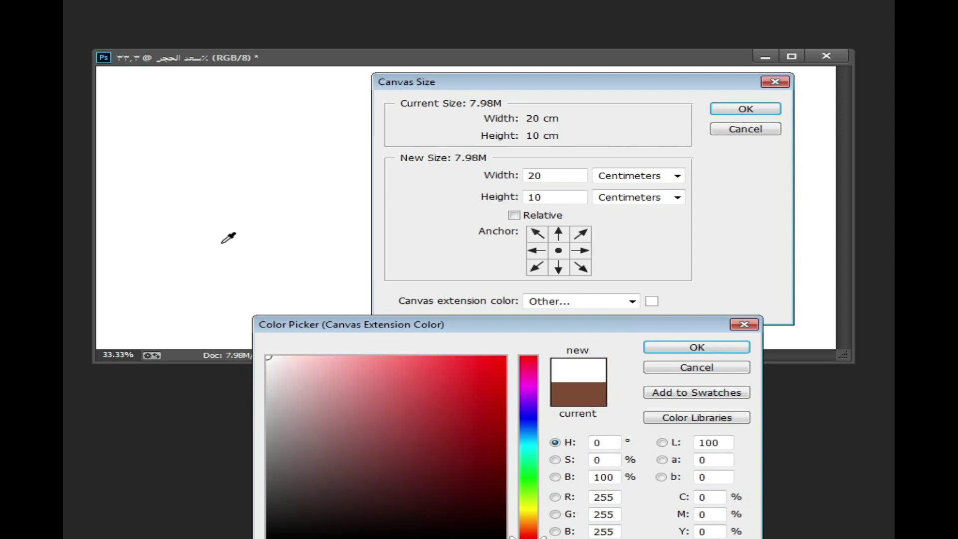
click(674, 349)
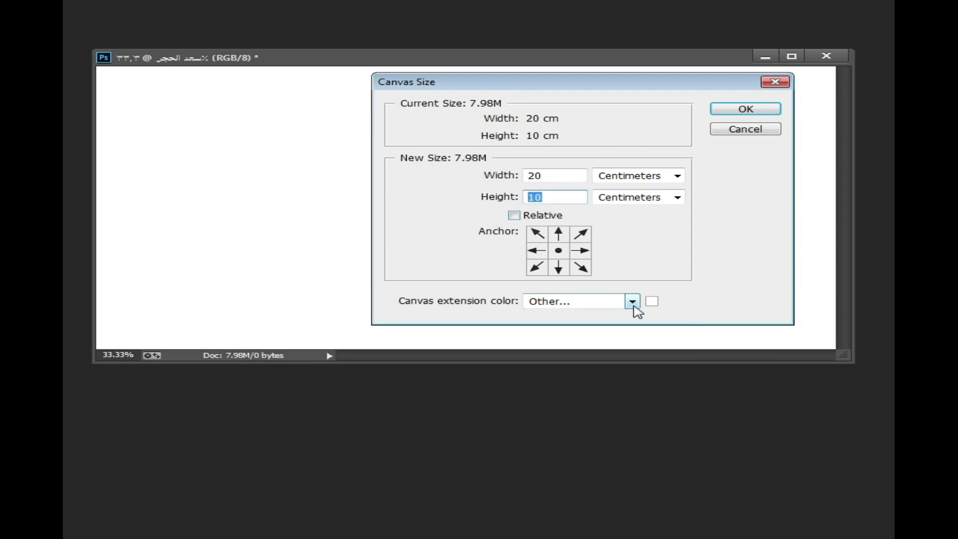
text(15)
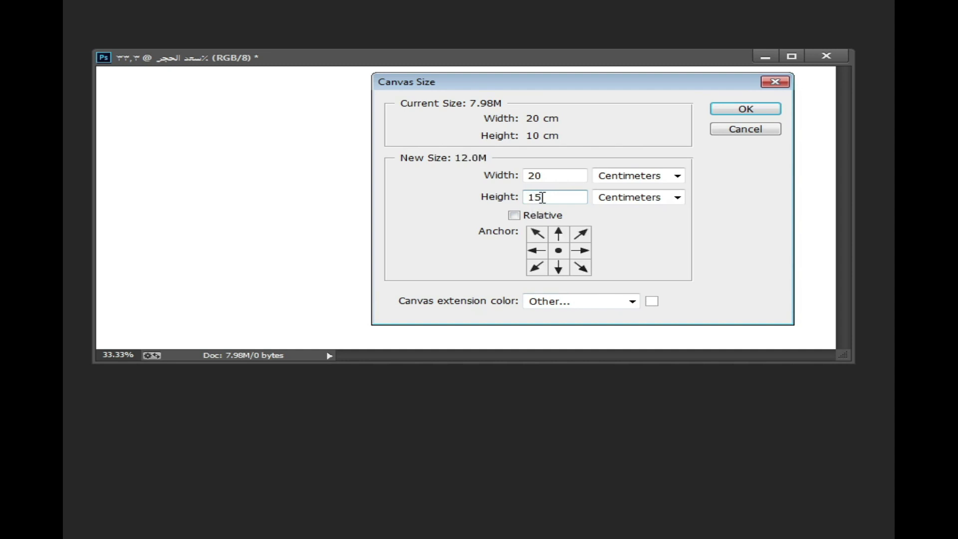
click(741, 108)
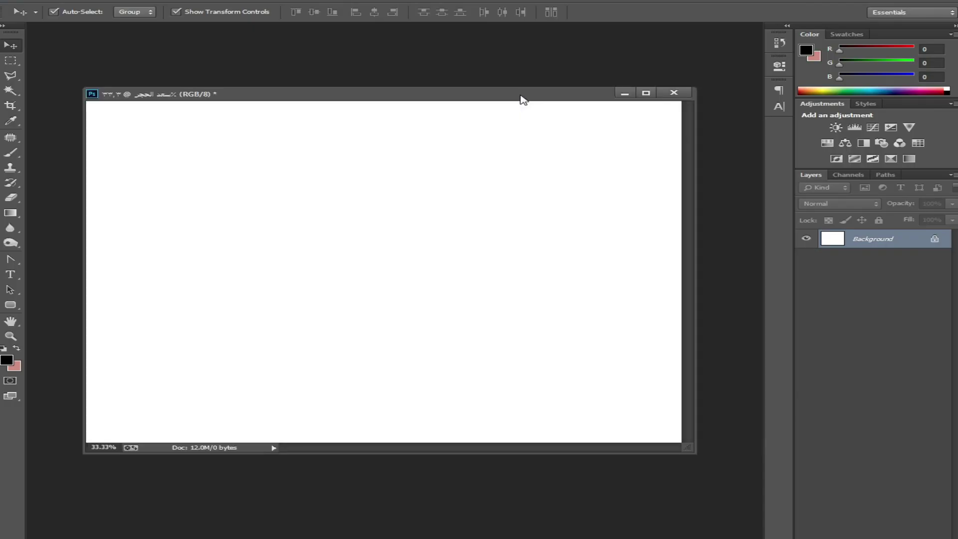
drag(518, 95, 505, 66)
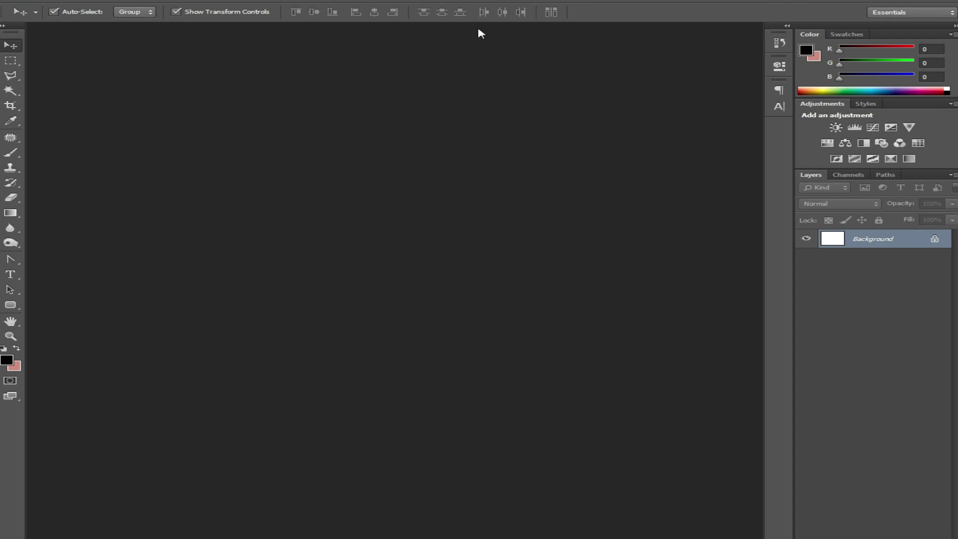
Step: Dock the canvas as a tab and open 'استيتش copy' from D:\2021\10\كروت
drag(479, 32, 479, 32)
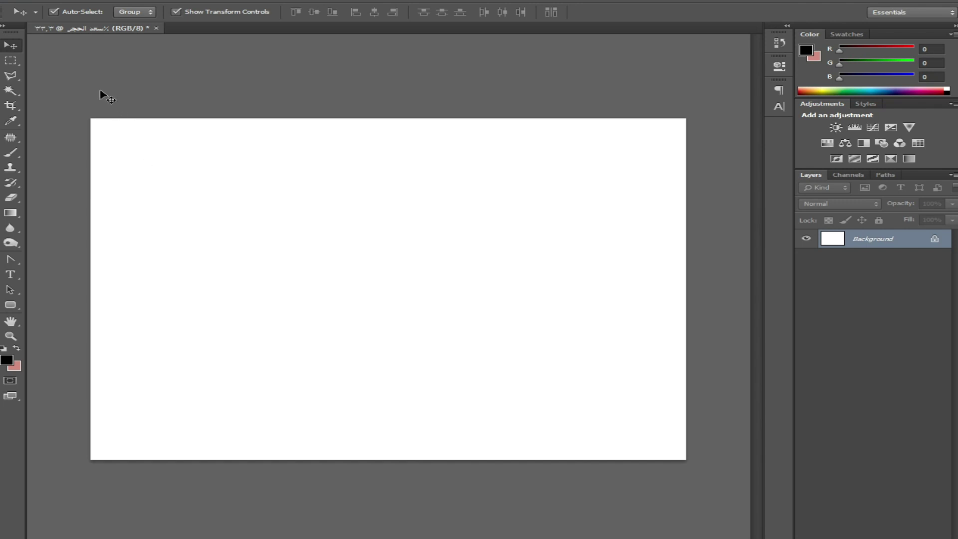
click(36, 1)
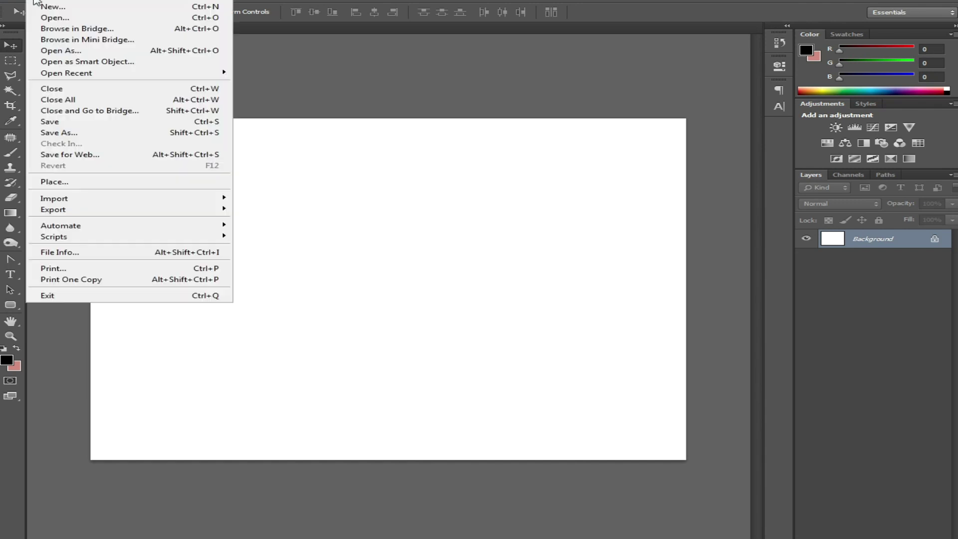
click(212, 19)
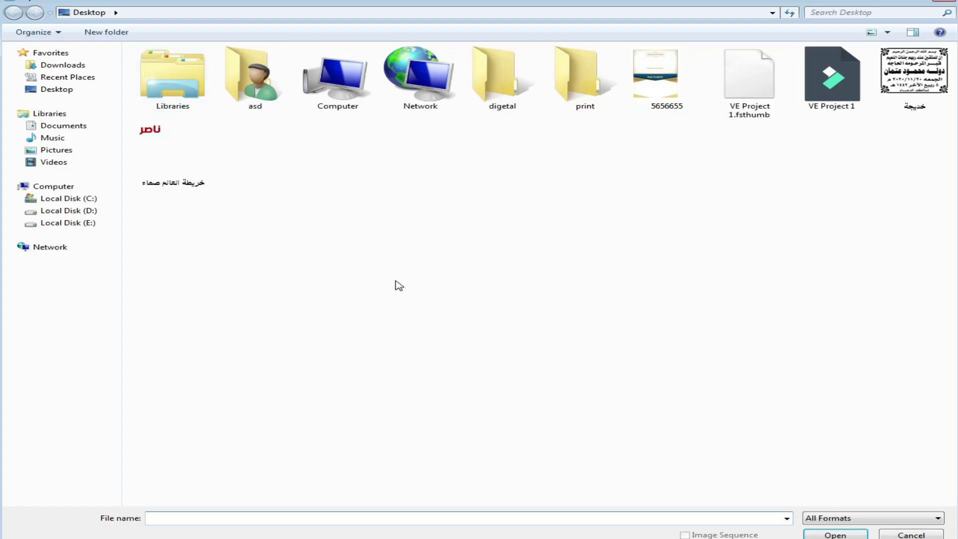
click(90, 211)
double_click(336, 95)
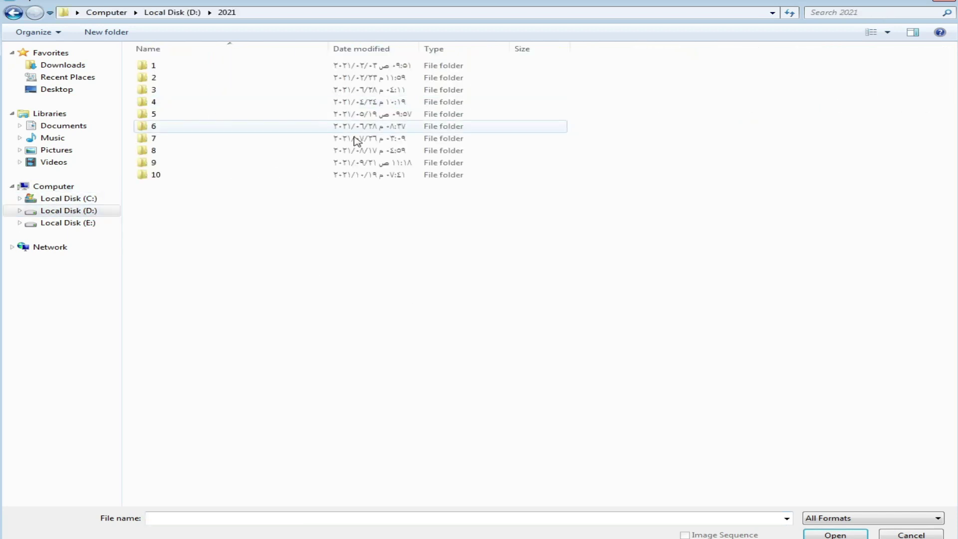
double_click(161, 177)
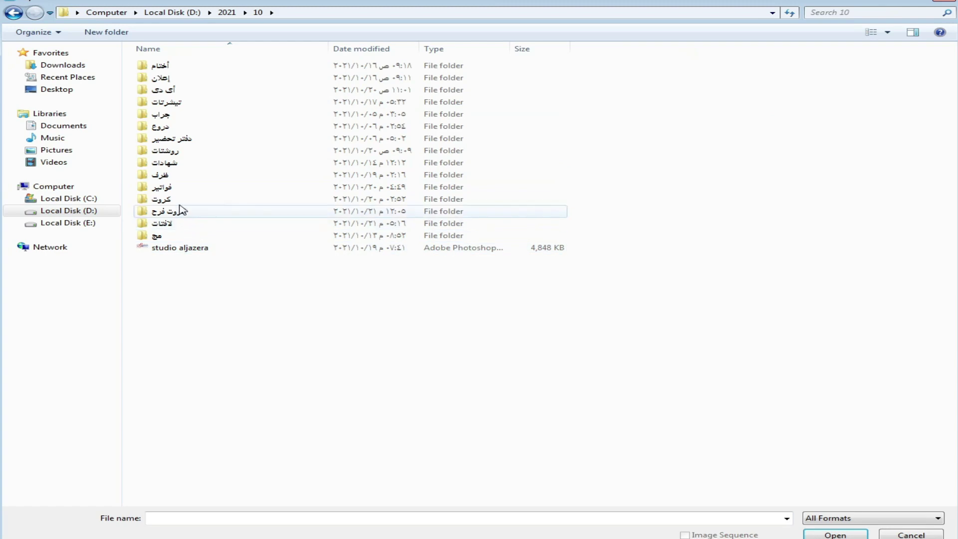
double_click(163, 212)
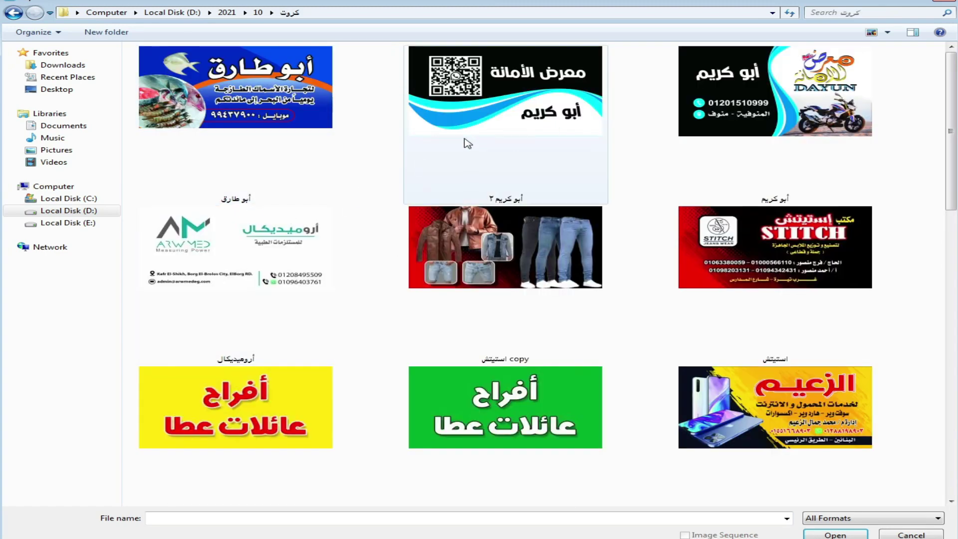
double_click(525, 256)
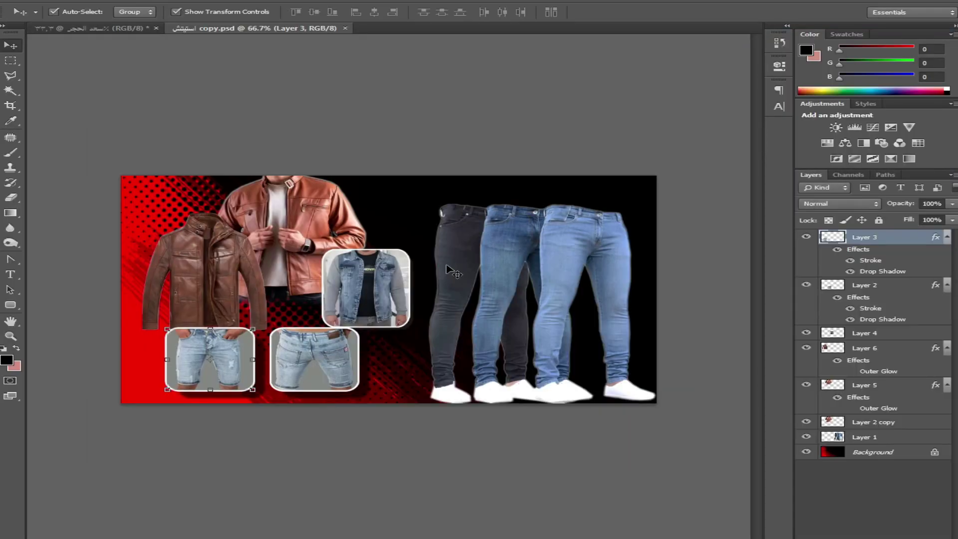
Step: Float the استيتش copy design, duplicate it, and close the original
drag(276, 29, 290, 75)
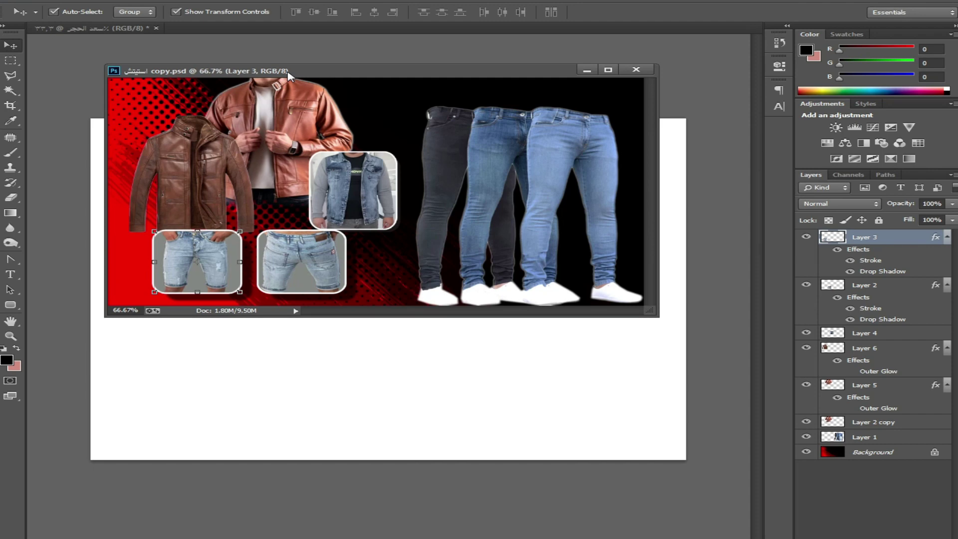
right_click(314, 73)
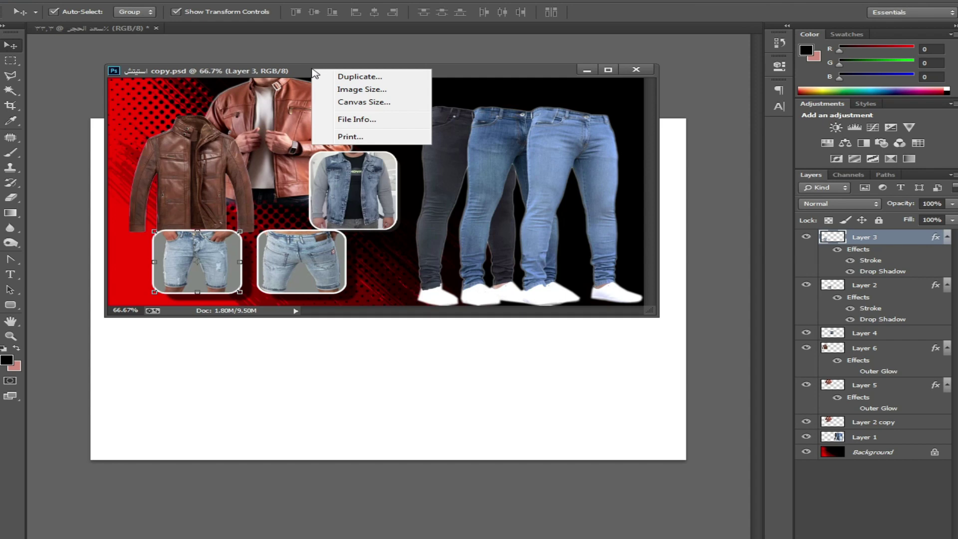
click(379, 77)
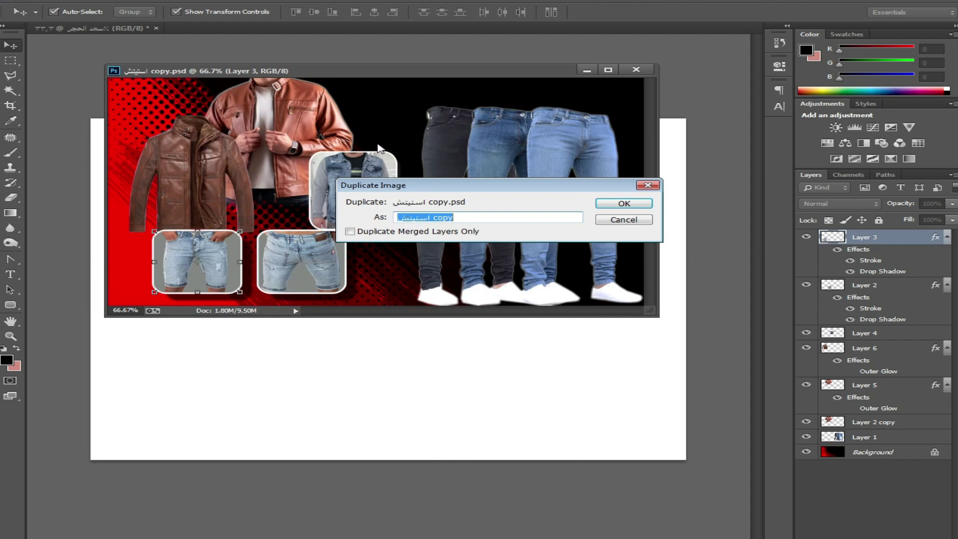
click(613, 208)
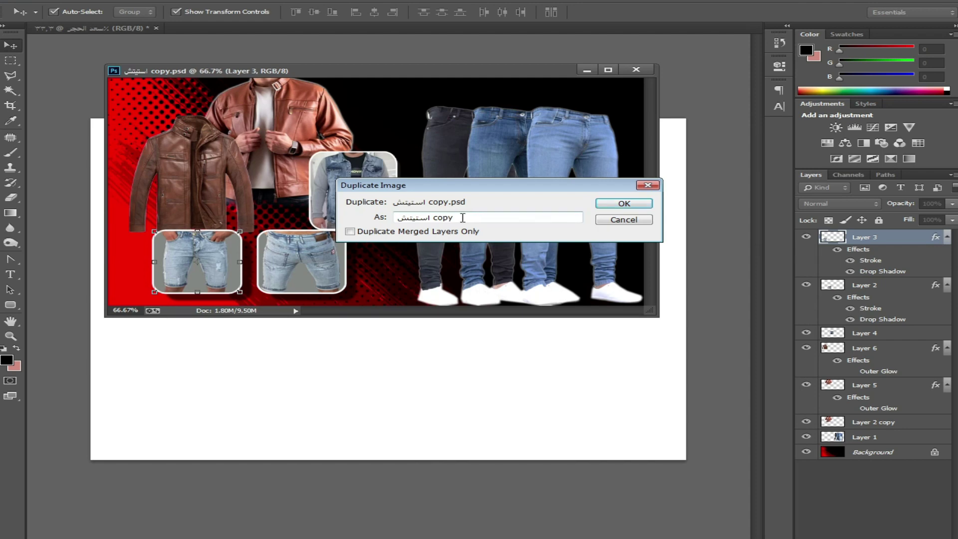
double_click(446, 218)
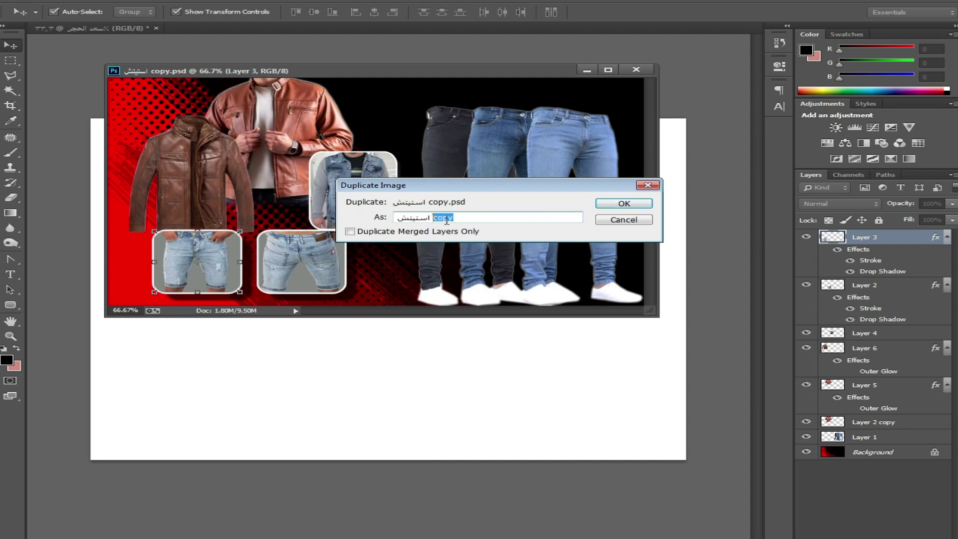
click(624, 205)
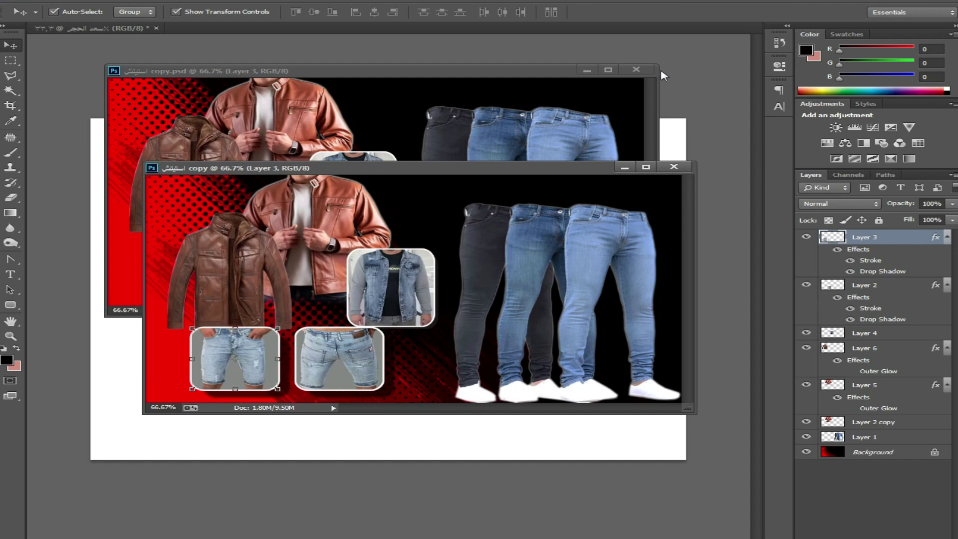
click(636, 69)
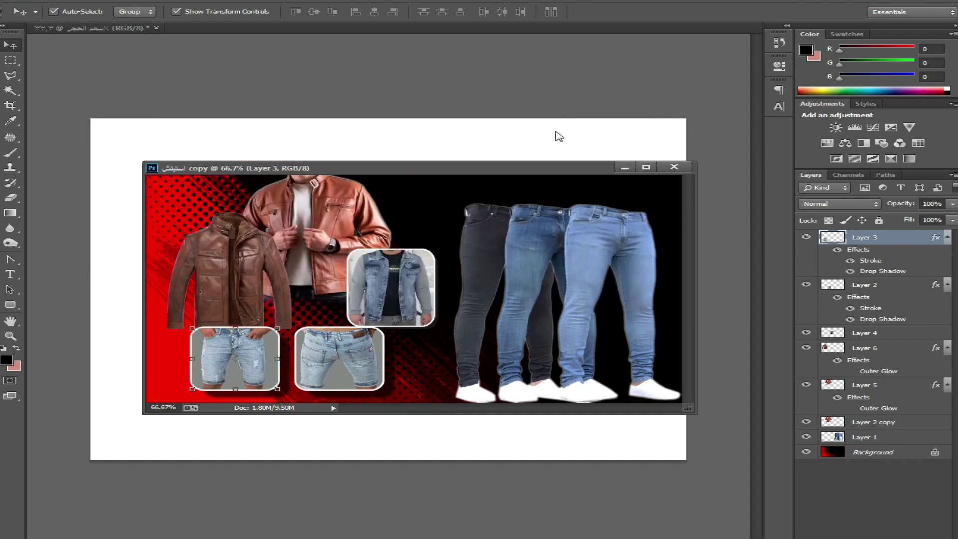
Step: Rearrange the duplicate's product photos: jeans, denim jacket, leather-jacket man, brown jacket, and shorts
drag(529, 169, 512, 135)
drag(585, 219, 610, 223)
drag(399, 239, 420, 239)
drag(310, 228, 320, 249)
drag(189, 245, 169, 195)
drag(232, 336, 232, 294)
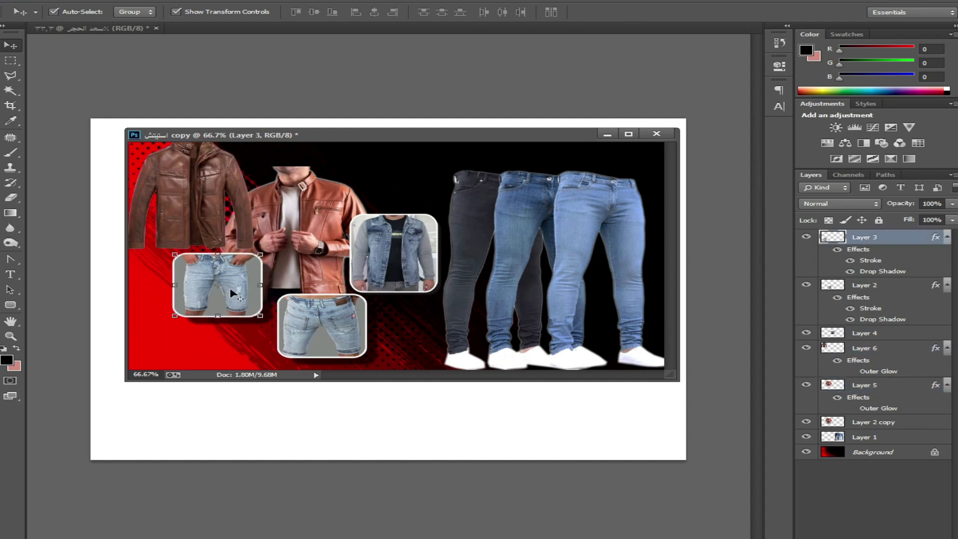
drag(306, 333, 317, 290)
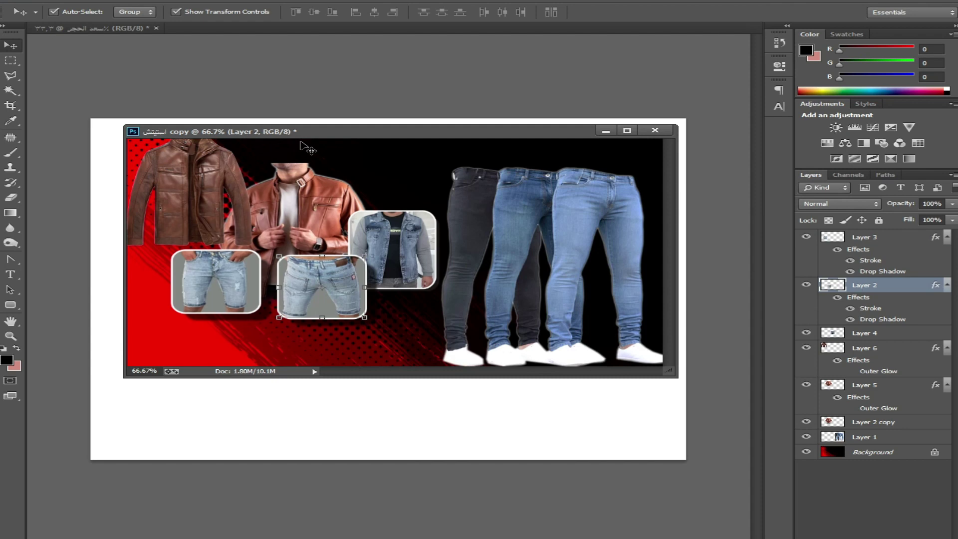
Step: Close the rearranged duplicate without saving its changes
mouse_move(299, 135)
mouse_down()
mouse_move(317, 146)
mouse_move(300, 147)
mouse_up()
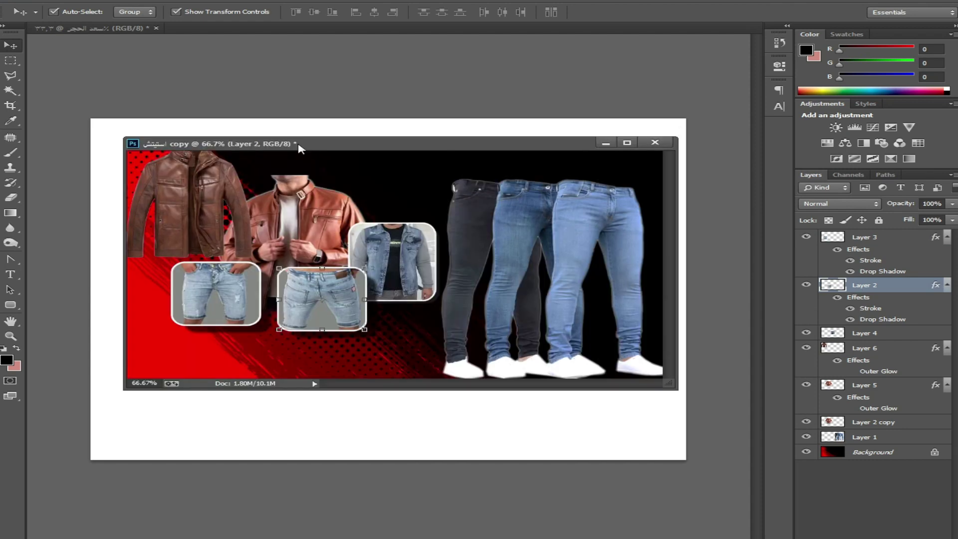
click(658, 144)
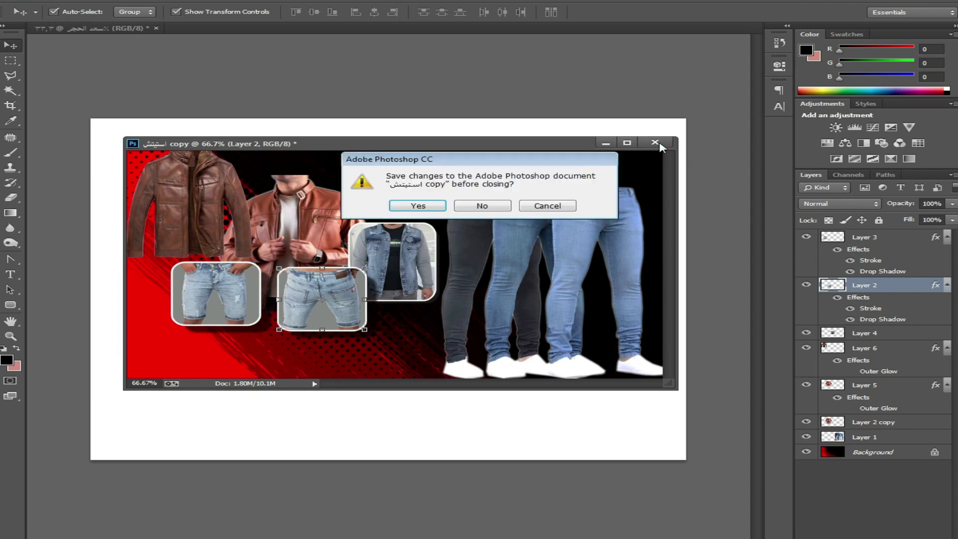
click(483, 208)
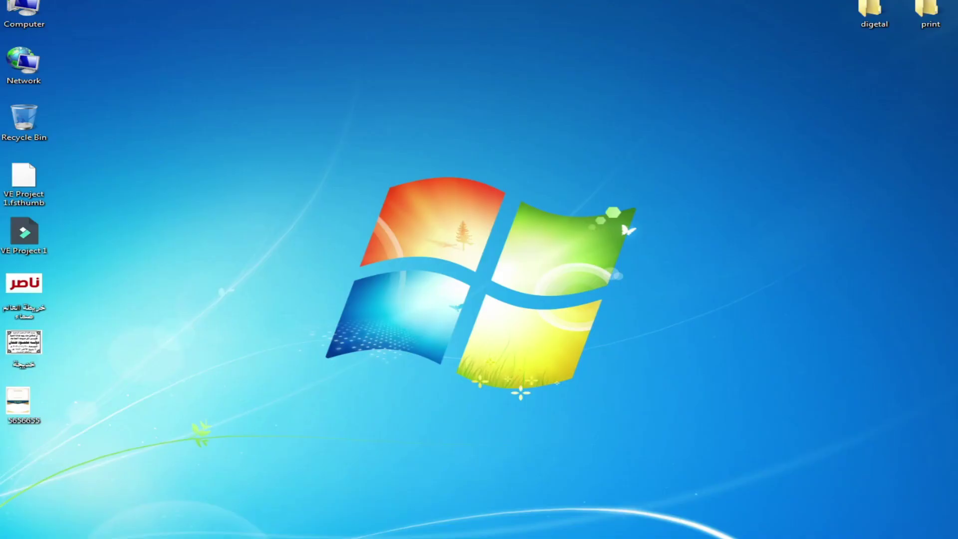
Step: Browse from Computer to D:\2021\10\كروت and select the استيتش design file
double_click(38, 4)
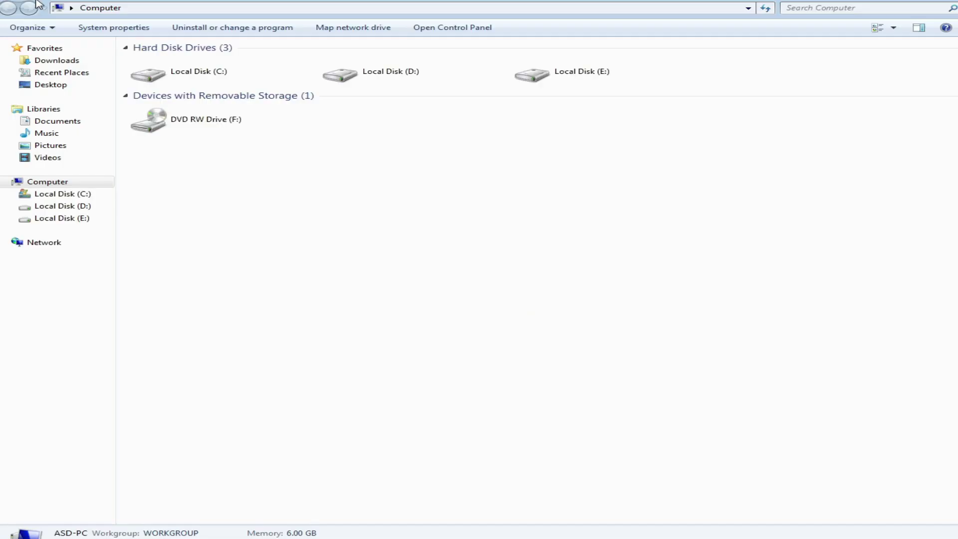
click(416, 78)
double_click(416, 79)
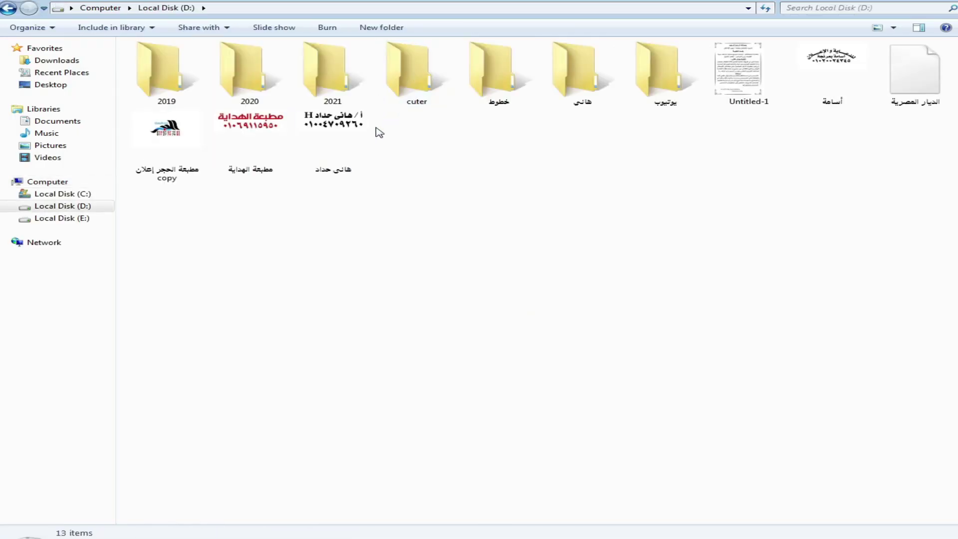
double_click(327, 83)
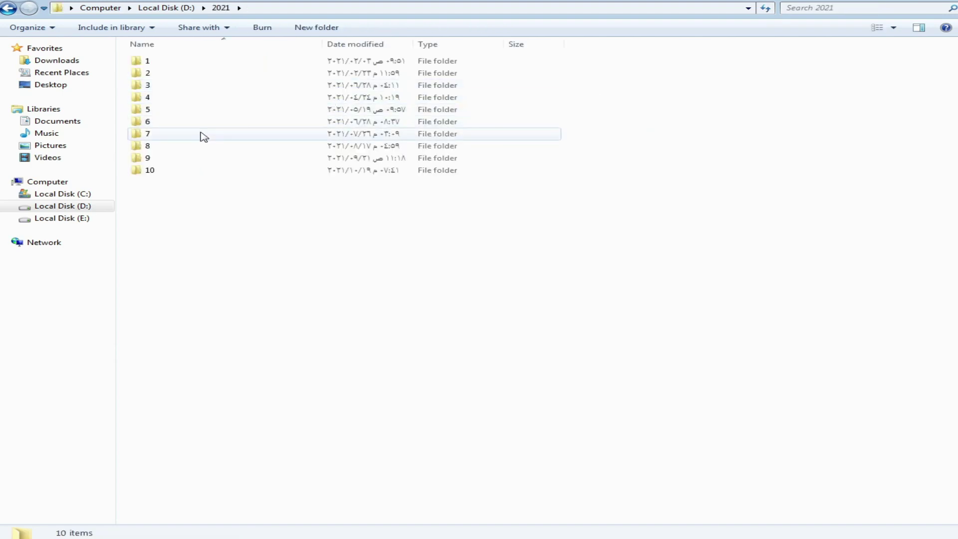
double_click(159, 171)
double_click(156, 194)
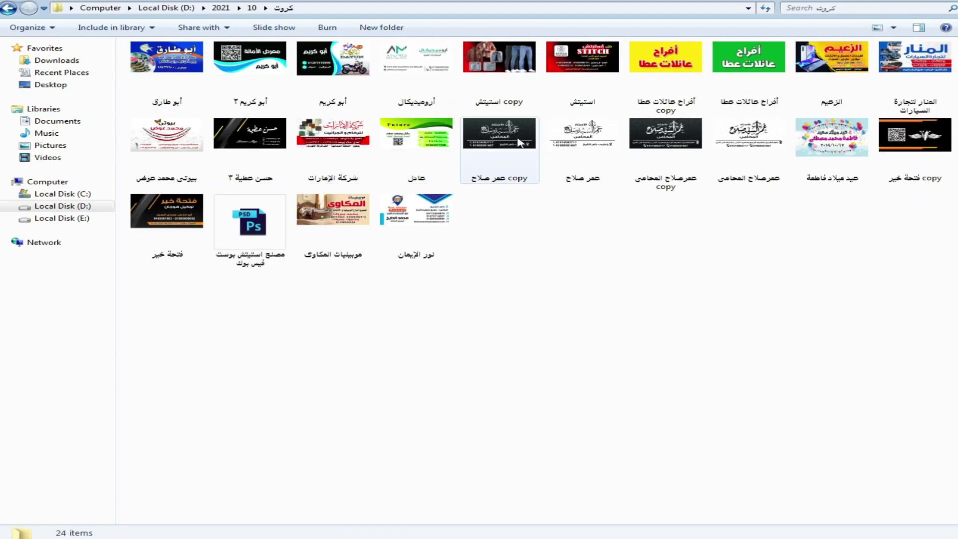
click(571, 67)
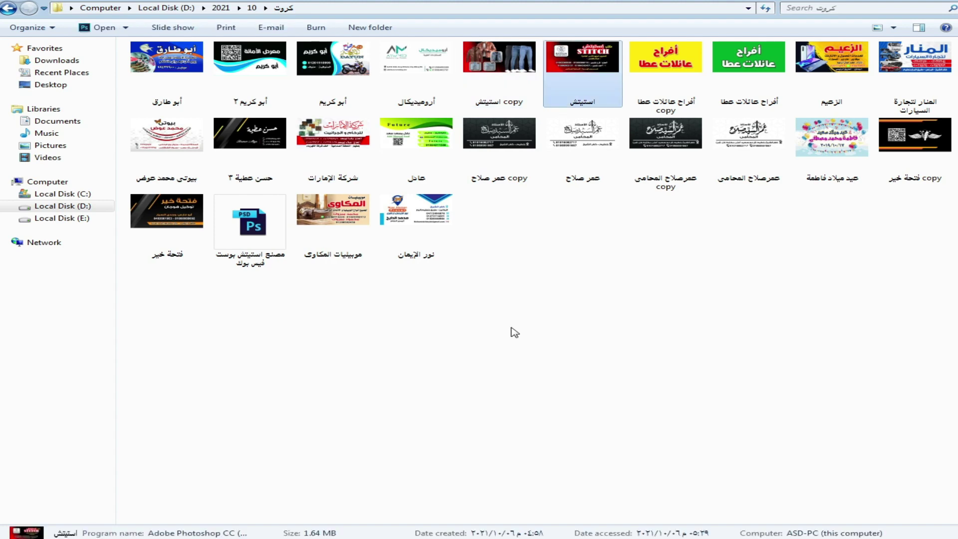
key(Return)
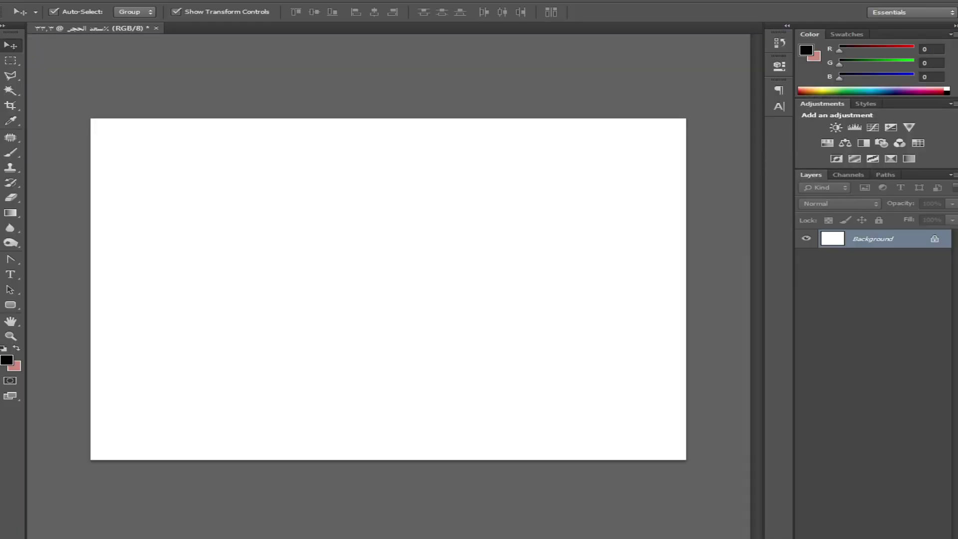
drag(381, 364, 311, 29)
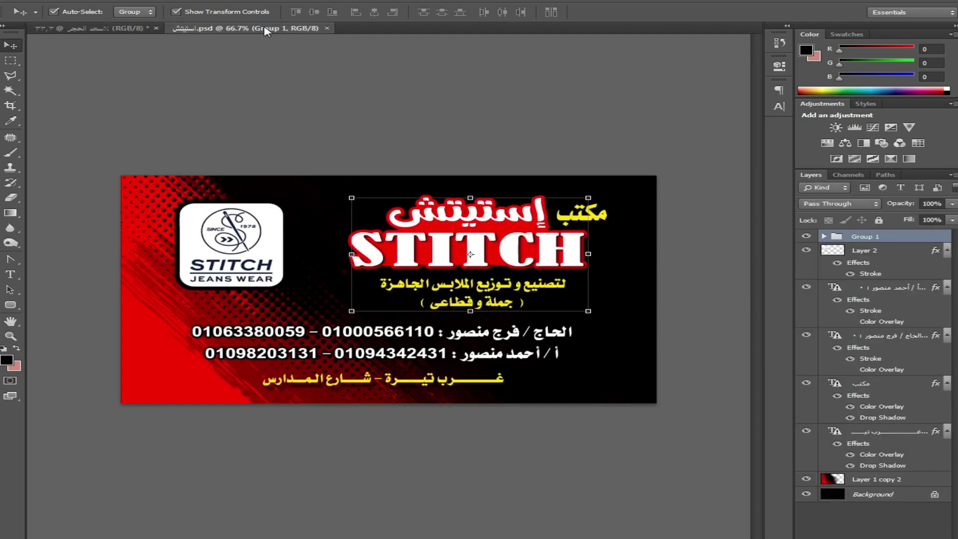
drag(265, 28, 267, 64)
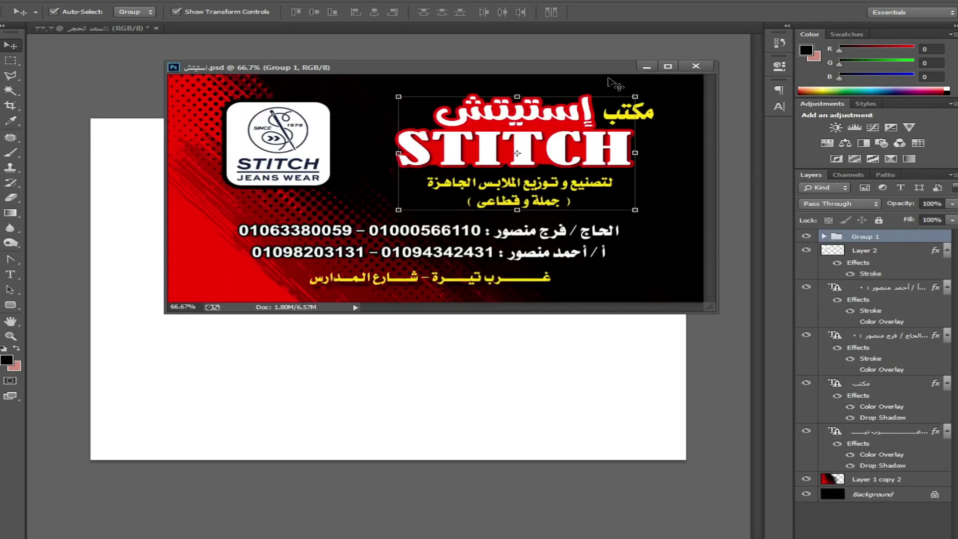
drag(593, 75, 546, 83)
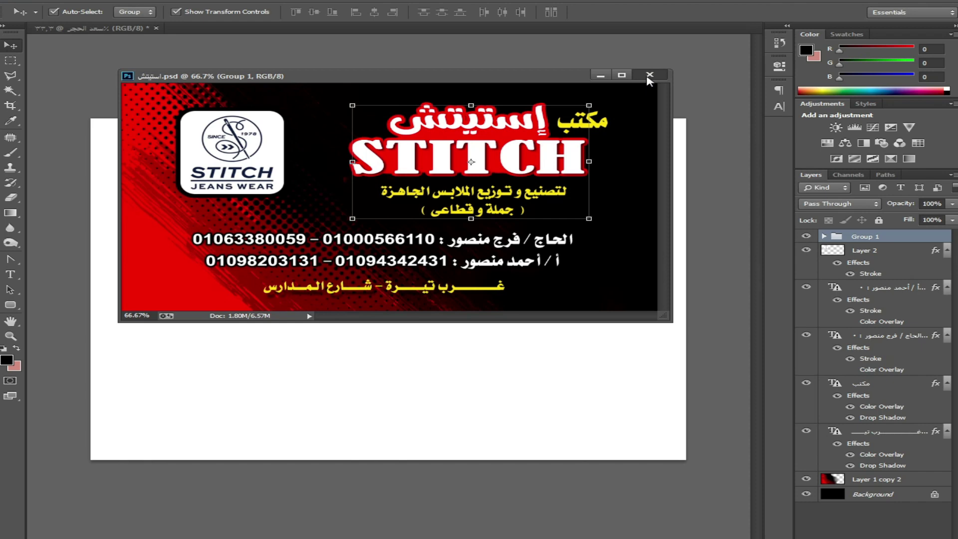
click(649, 76)
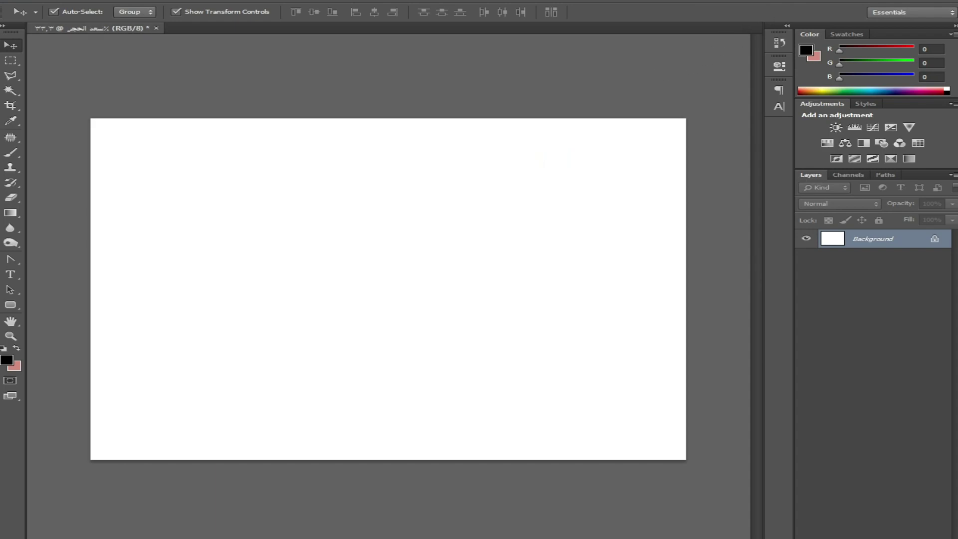
Step: View the photo of two children from Local Disk (E:) in Windows Photo Viewer
key(alt+Tab)
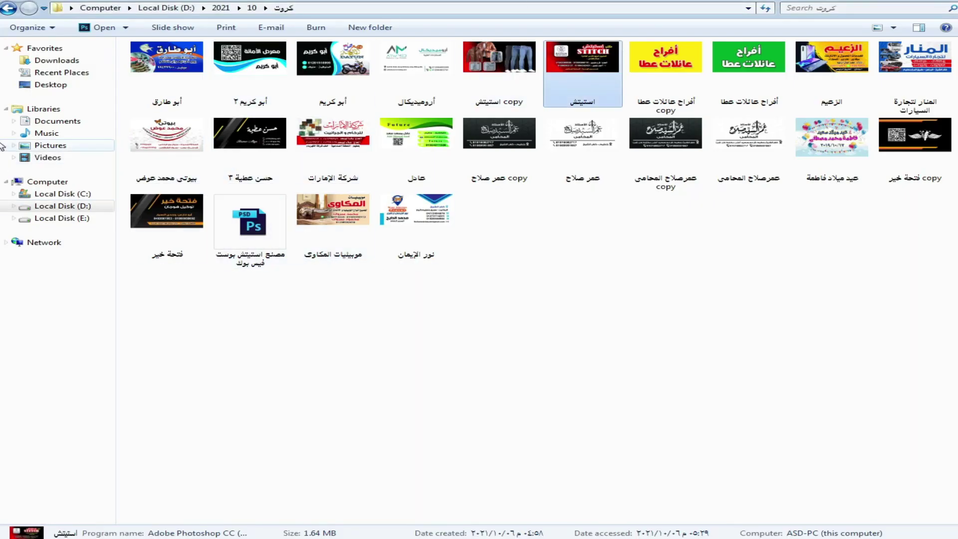
click(73, 220)
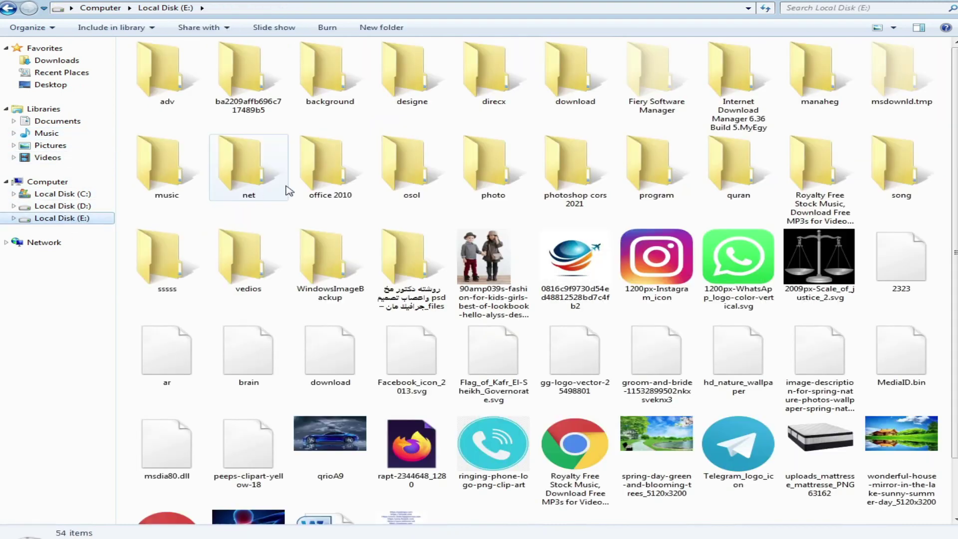
click(478, 264)
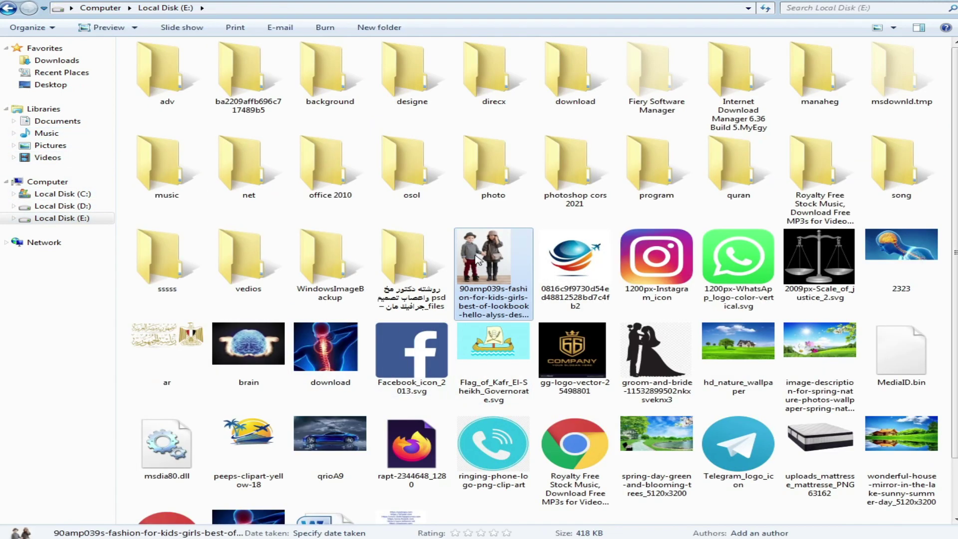
double_click(478, 260)
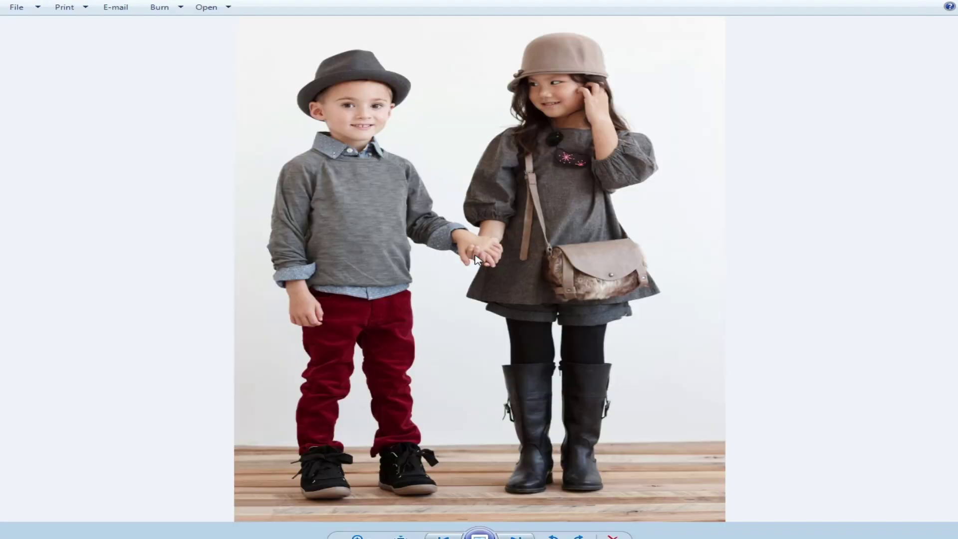
Step: Send the children's photo to Photoshop using Open With
right_click(446, 201)
mouse_move(544, 203)
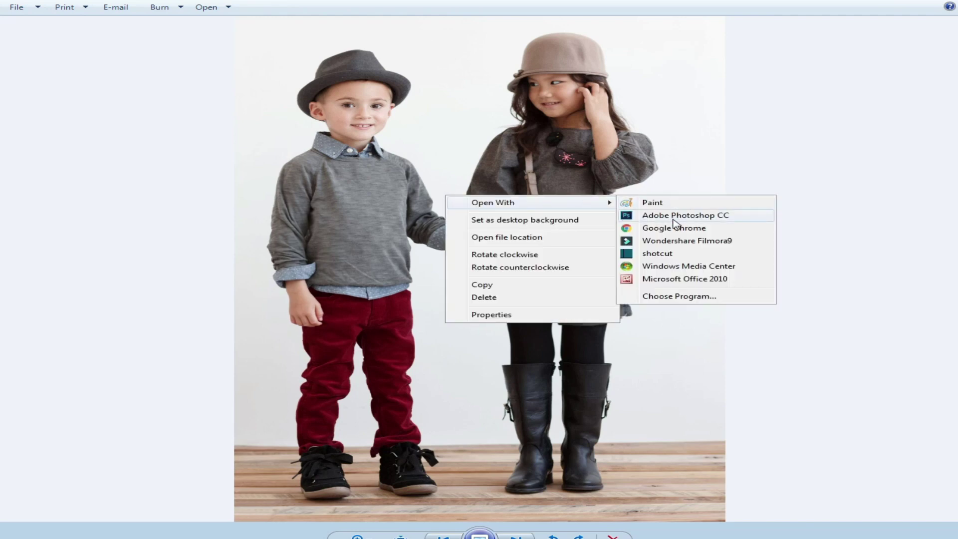
click(677, 215)
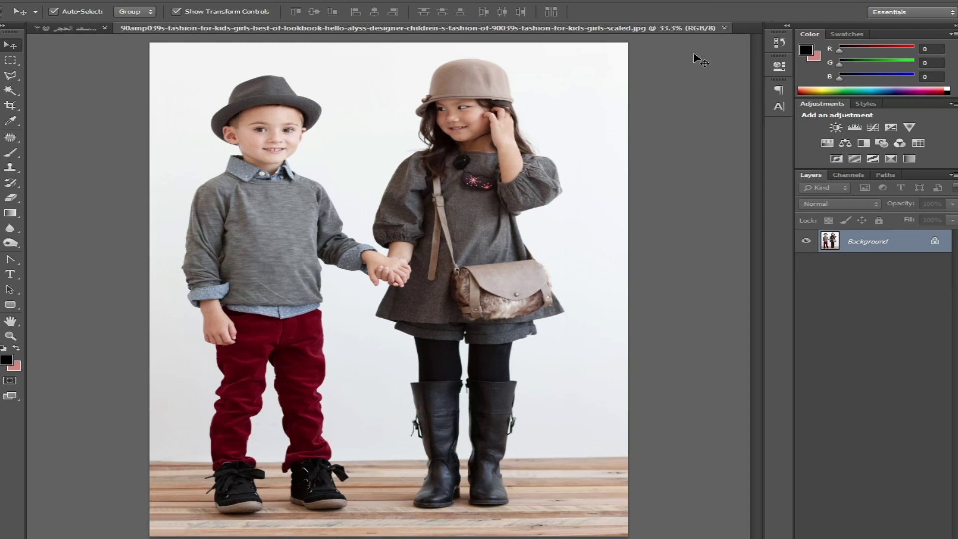
Step: Close the children's photo, drag it in again from Explorer, float it, then close it
click(725, 28)
click(911, 3)
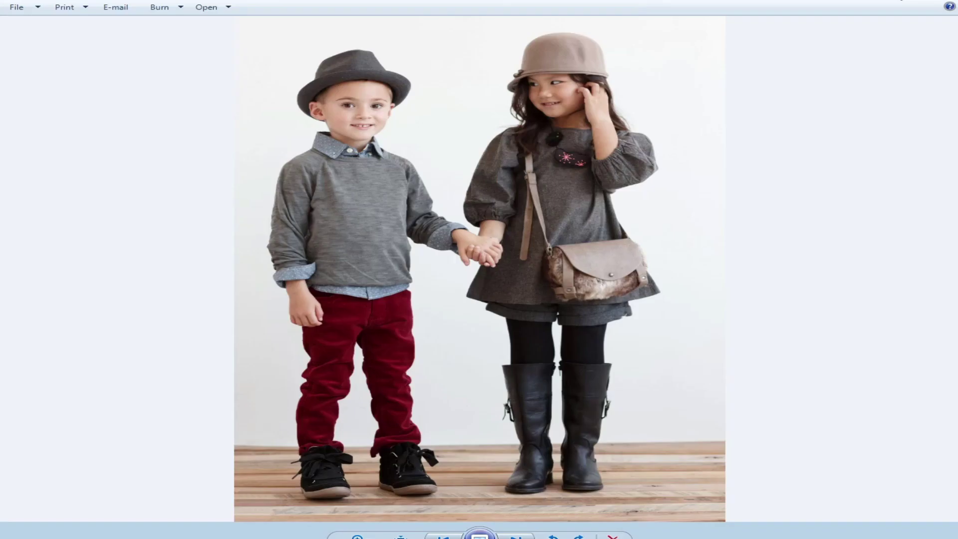
click(931, 2)
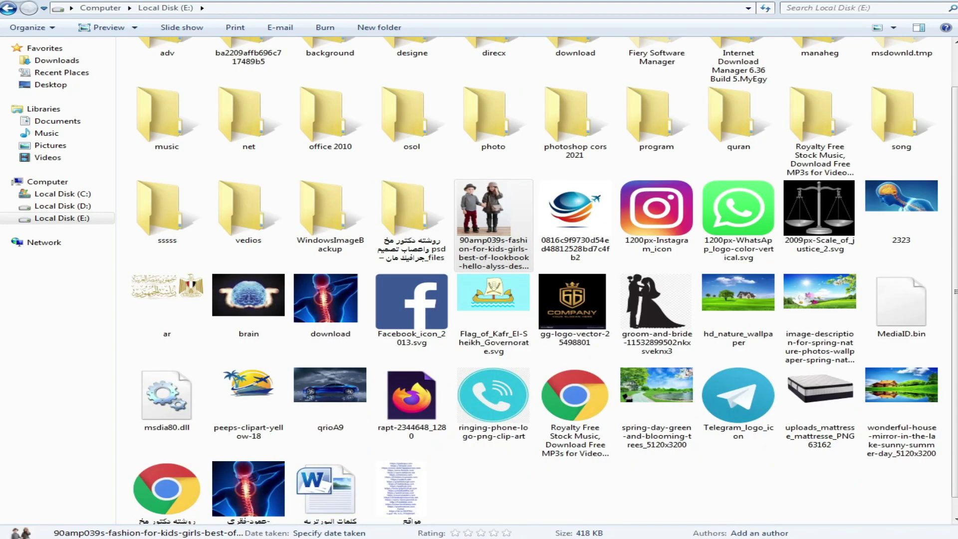
drag(495, 225, 422, 21)
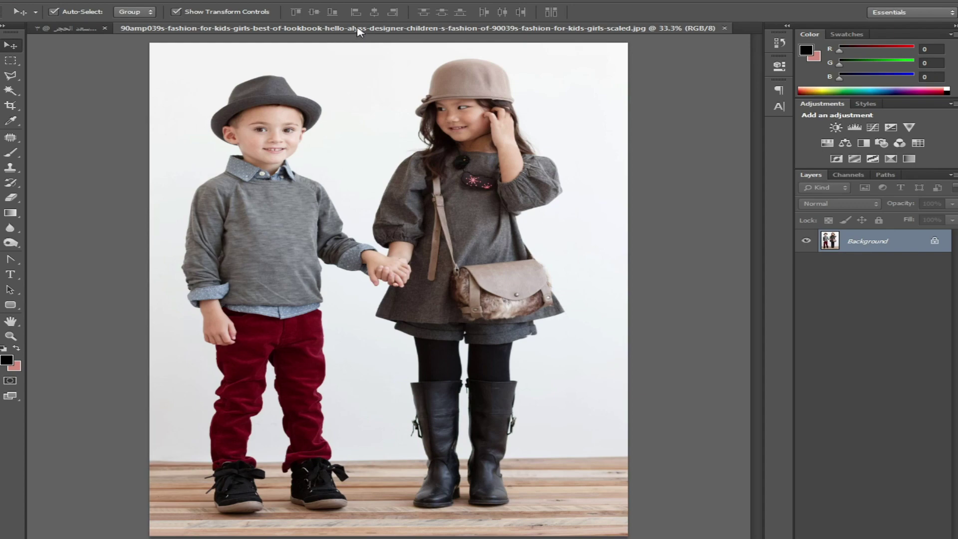
drag(357, 32, 358, 59)
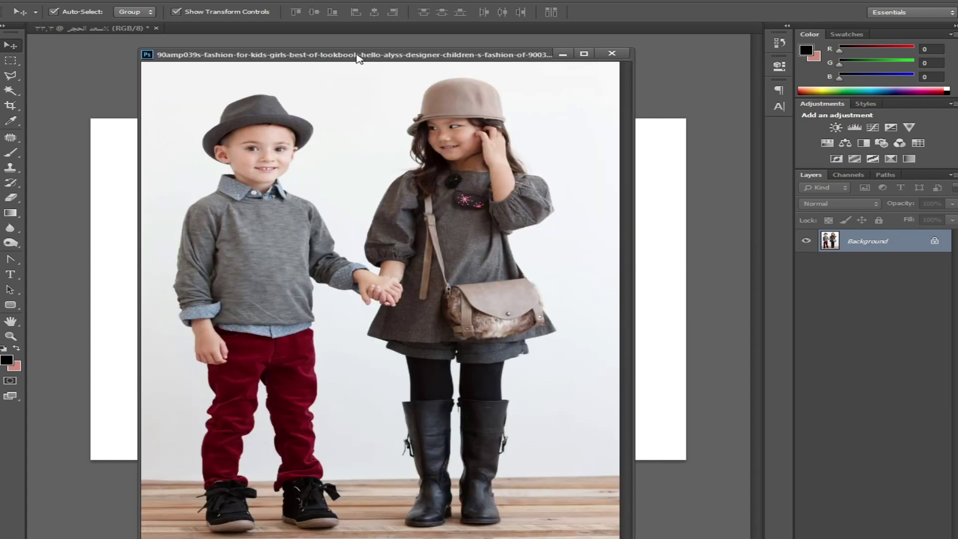
click(612, 54)
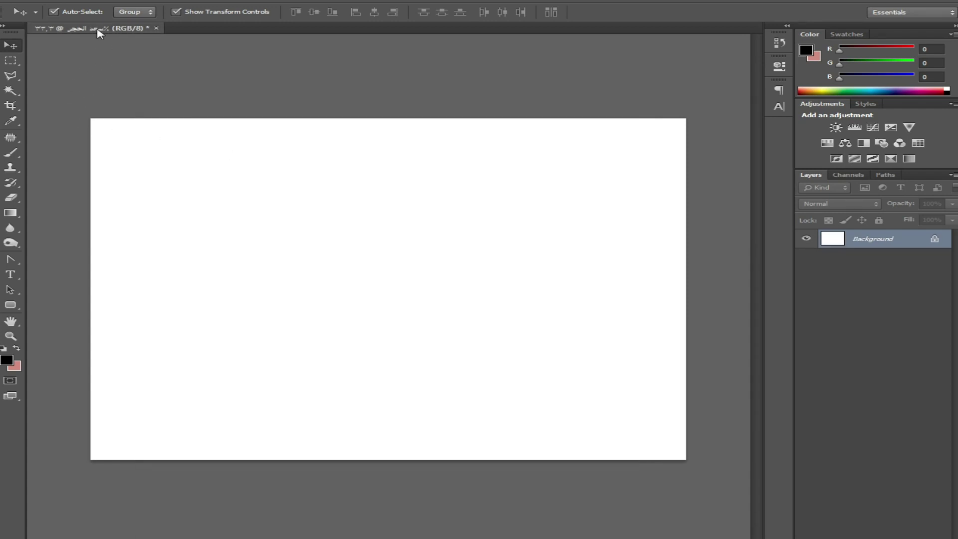
Step: Float the blank document and open أبو كريم.psd through File > Open As
drag(100, 32, 156, 52)
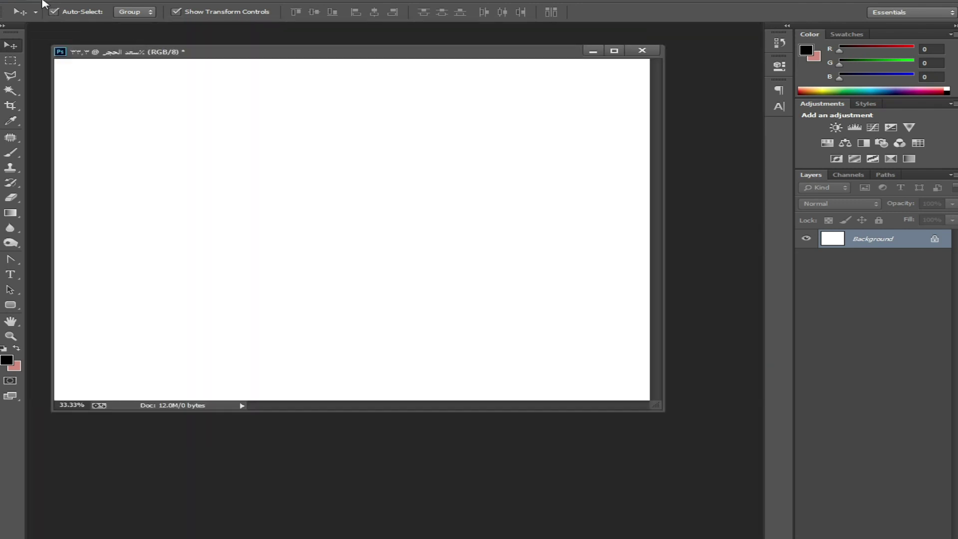
click(43, 2)
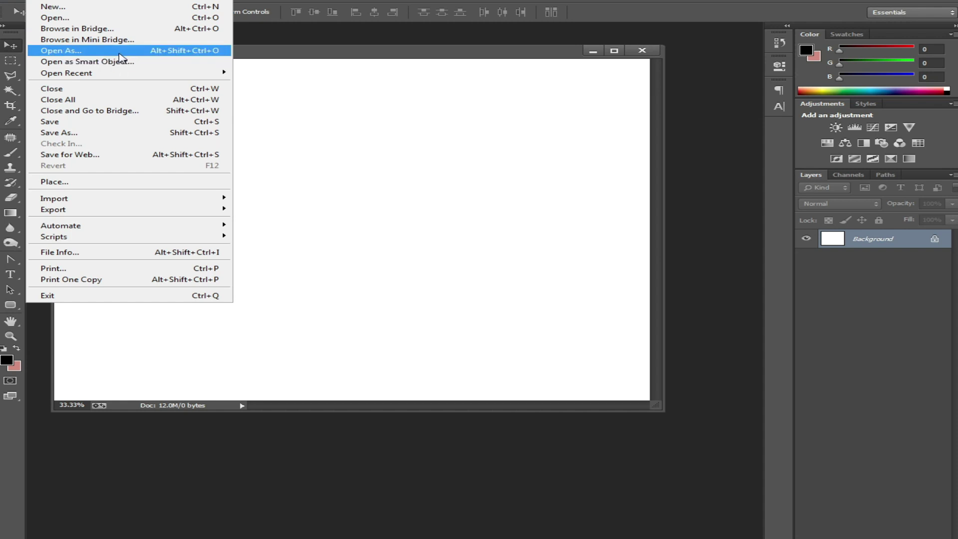
click(119, 52)
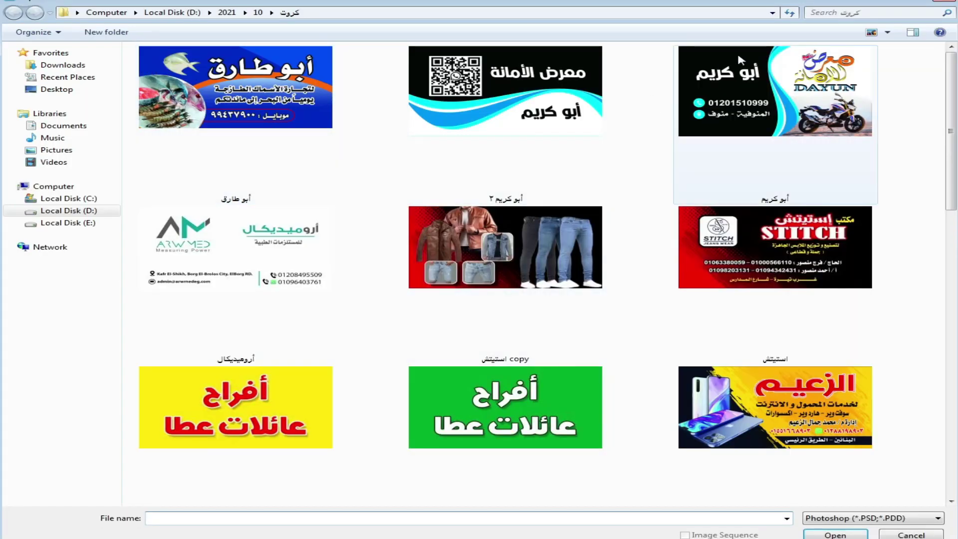
double_click(741, 60)
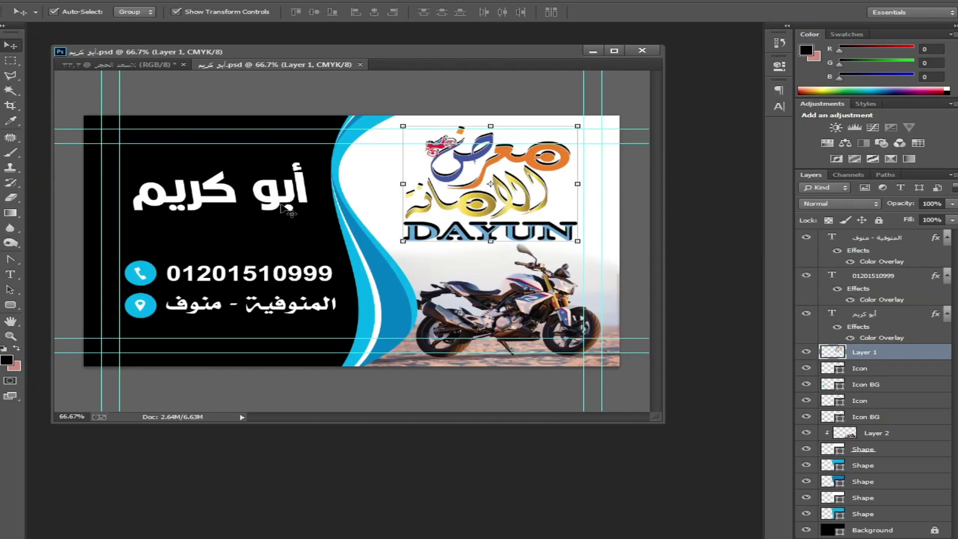
Step: Reopen كلمتان خفيفتان.psd from Open Recent, close it and أبو كريم.psd, then enlarge the blank window
key(alt+f)
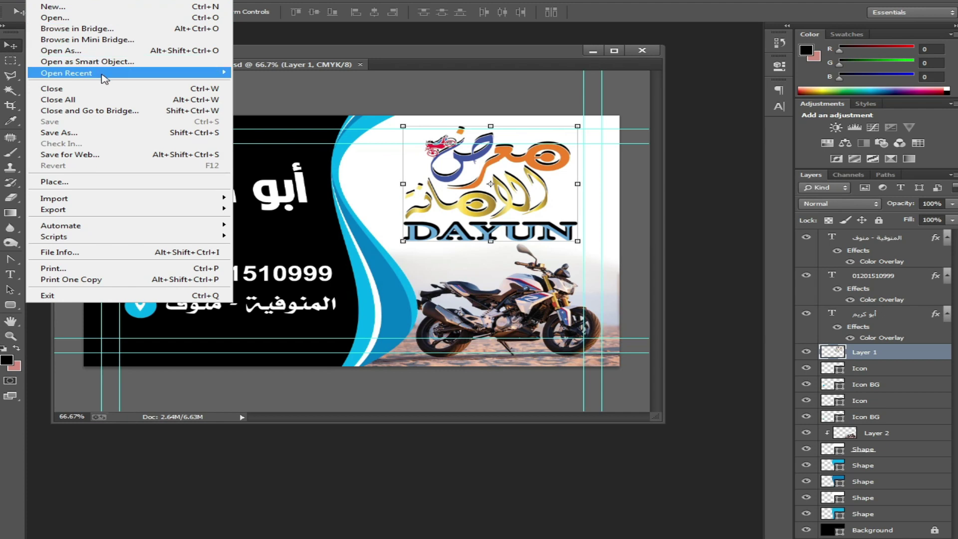
mouse_move(102, 75)
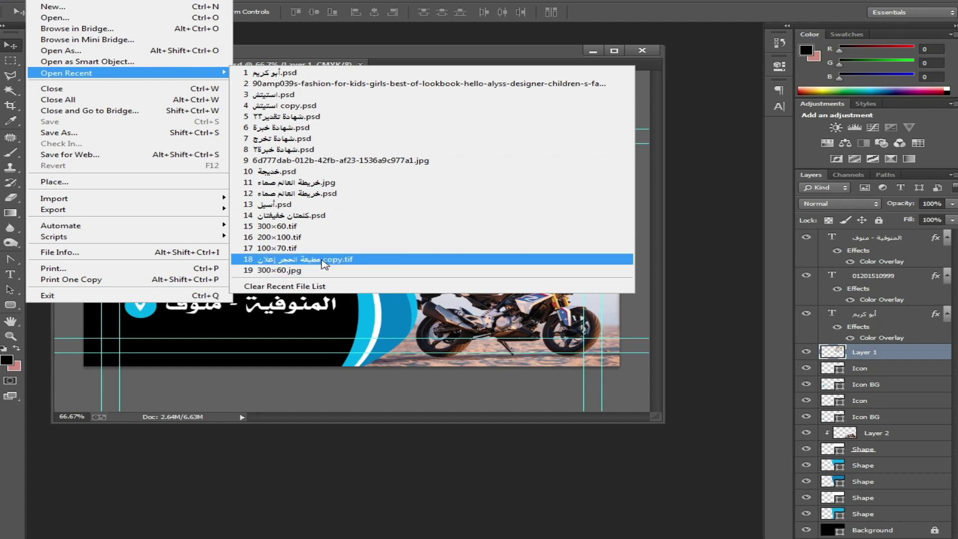
click(306, 215)
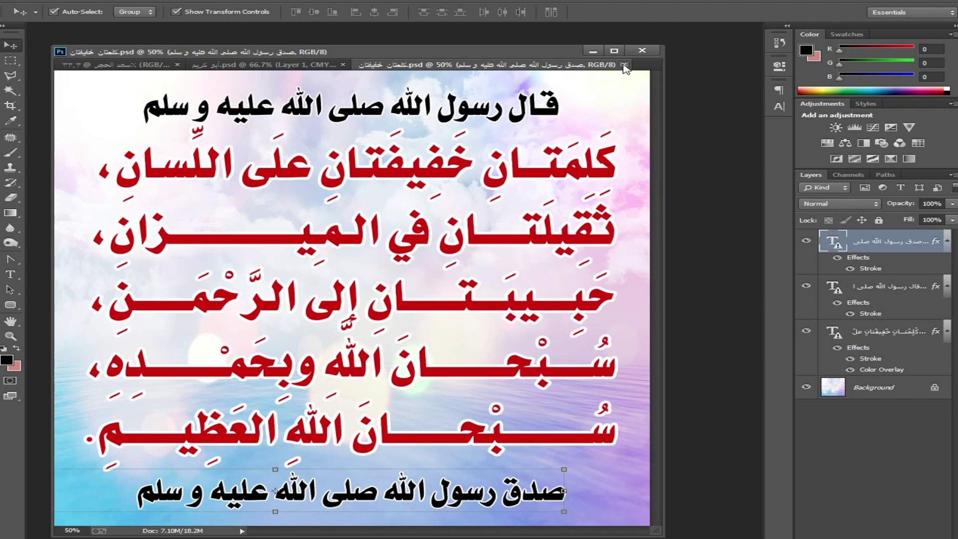
click(625, 65)
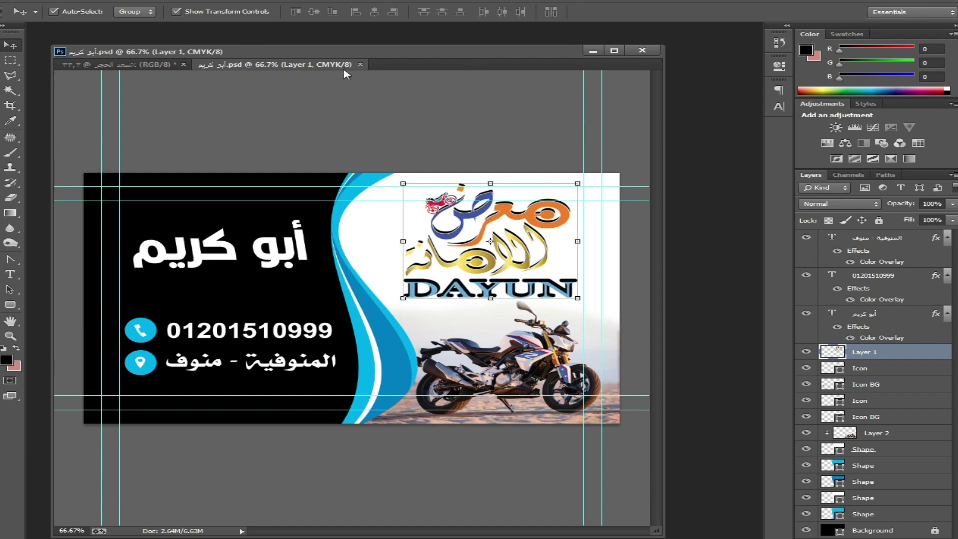
click(360, 64)
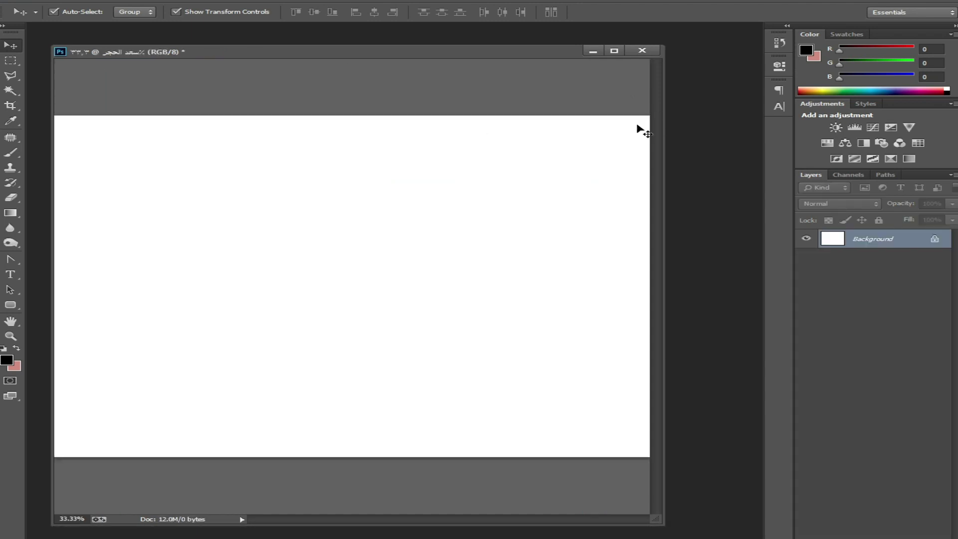
drag(663, 523, 680, 426)
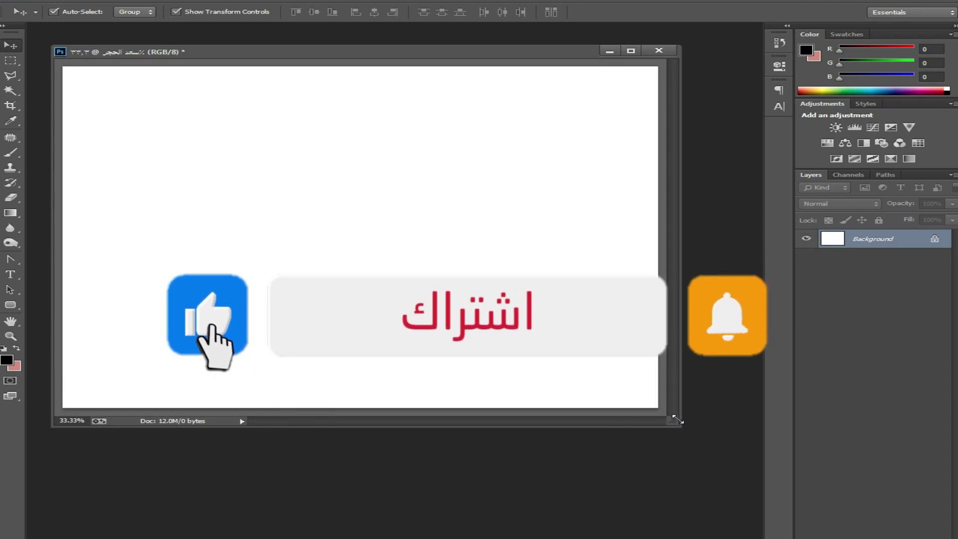